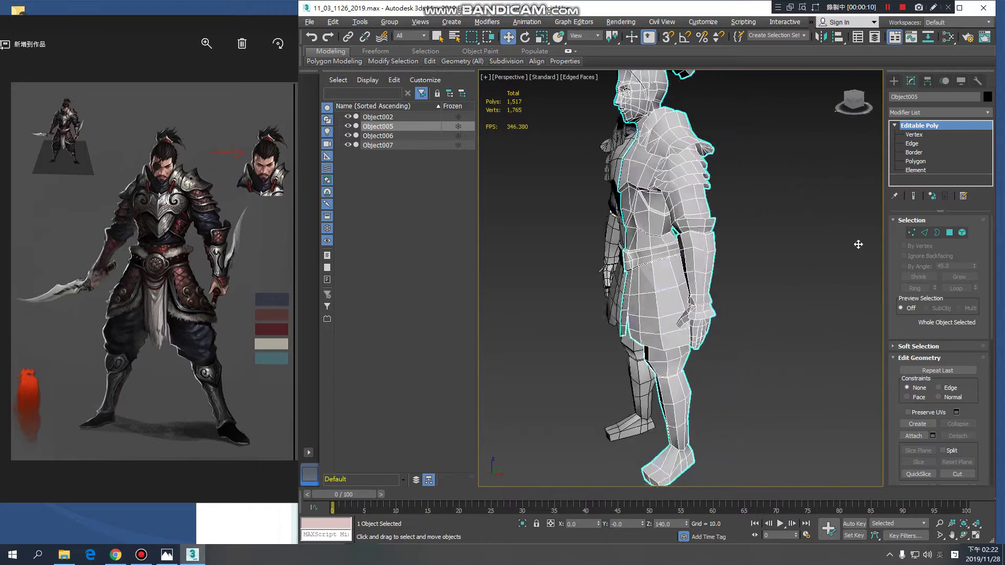
- Delete the mirrored half of the character's body, keeping the other half
{"action": "middle_click_drag", "start_coordinate": [696, 271], "coordinate": [740, 262], "text": "alt"}
{"action": "scroll", "coordinate": [691, 232], "scroll_direction": "down", "scroll_amount": 3}
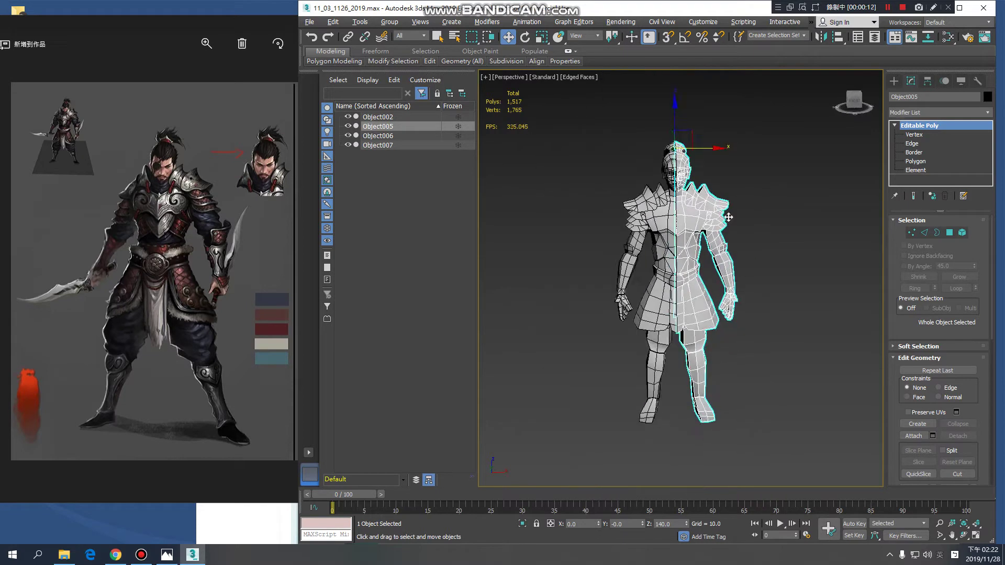
{"action": "left_click", "coordinate": [775, 205]}
{"action": "left_click", "coordinate": [639, 223]}
{"action": "key", "text": "Delete"}
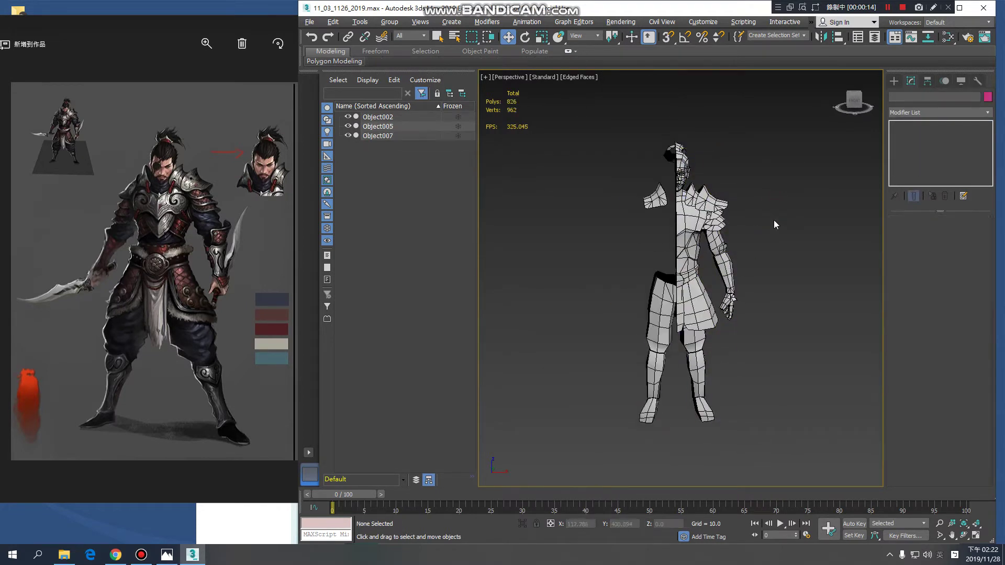
- Delete the leftover leg object and the separate shoulder armour piece on the removed side of the body
{"action": "middle_click_drag", "start_coordinate": [730, 253], "coordinate": [722, 247]}
{"action": "left_click", "coordinate": [682, 207]}
{"action": "middle_click_drag", "start_coordinate": [682, 207], "coordinate": [686, 243], "text": "alt"}
{"action": "left_click", "coordinate": [651, 278]}
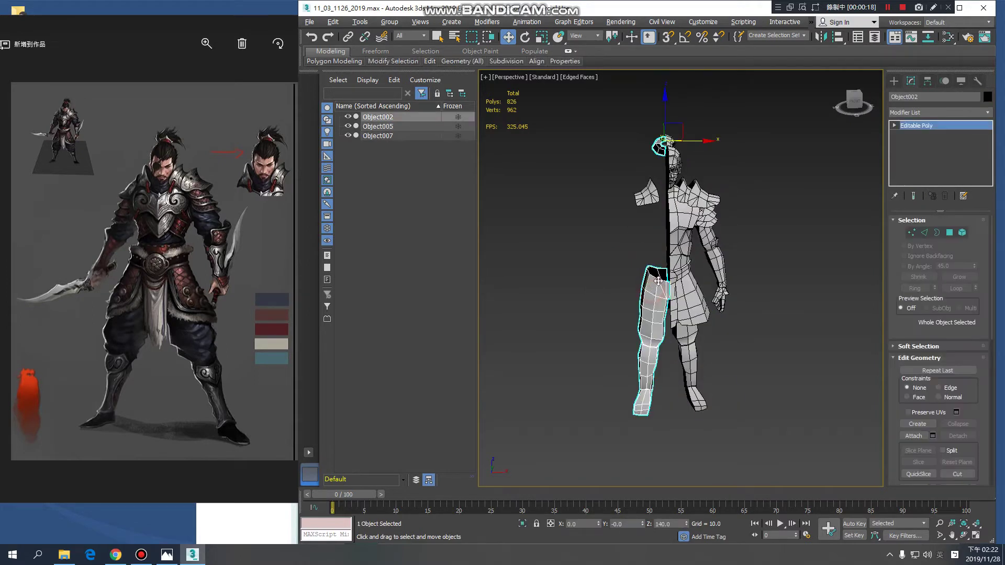
{"action": "key", "text": "Delete"}
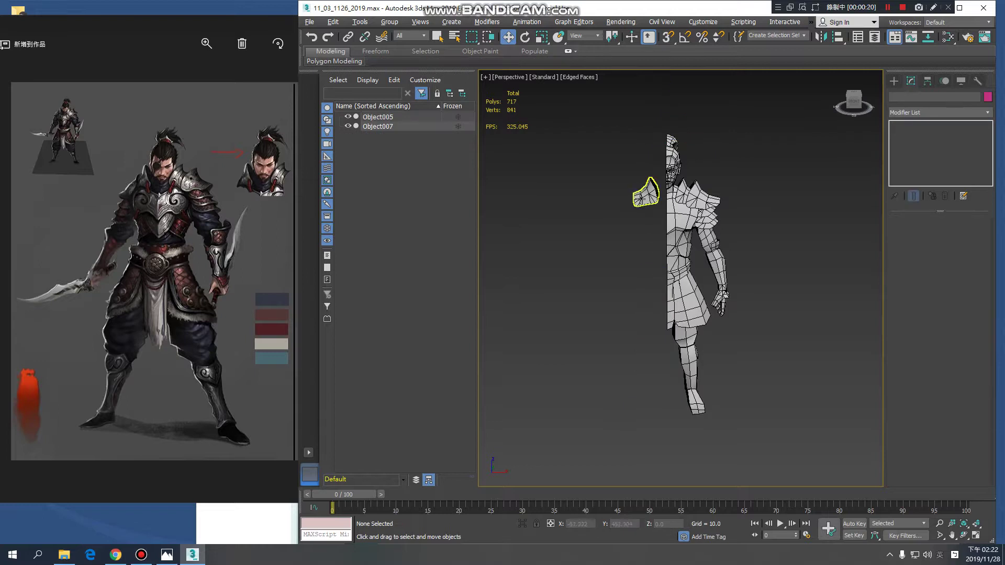
{"action": "left_click", "coordinate": [645, 194]}
{"action": "key", "text": "Delete"}
- Select the remaining body half and show its centre line against the grid in the Front view
{"action": "left_click", "coordinate": [705, 216]}
{"action": "key", "text": "f"}
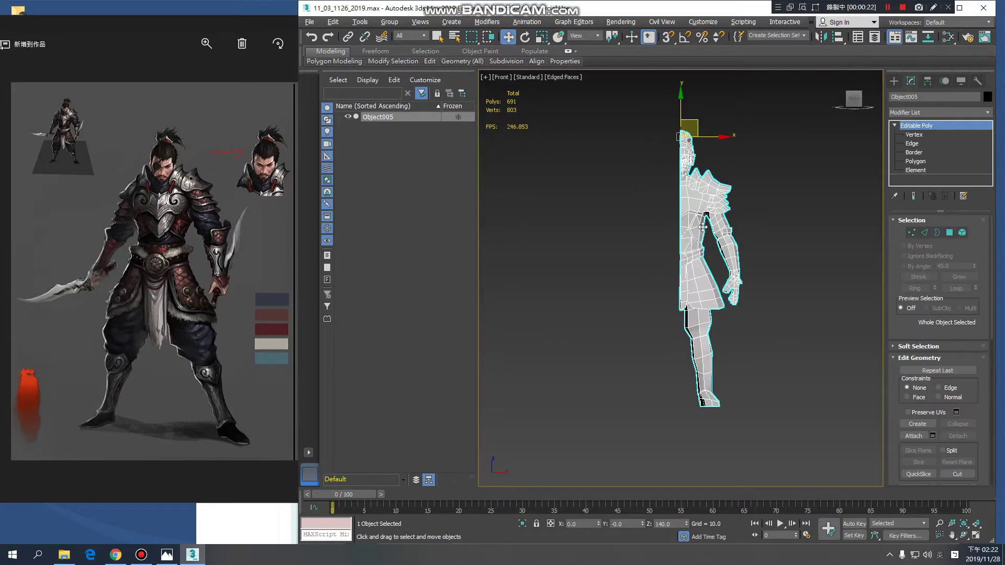
{"action": "scroll", "coordinate": [701, 225], "scroll_direction": "up", "scroll_amount": 5}
{"action": "left_click", "coordinate": [912, 233]}
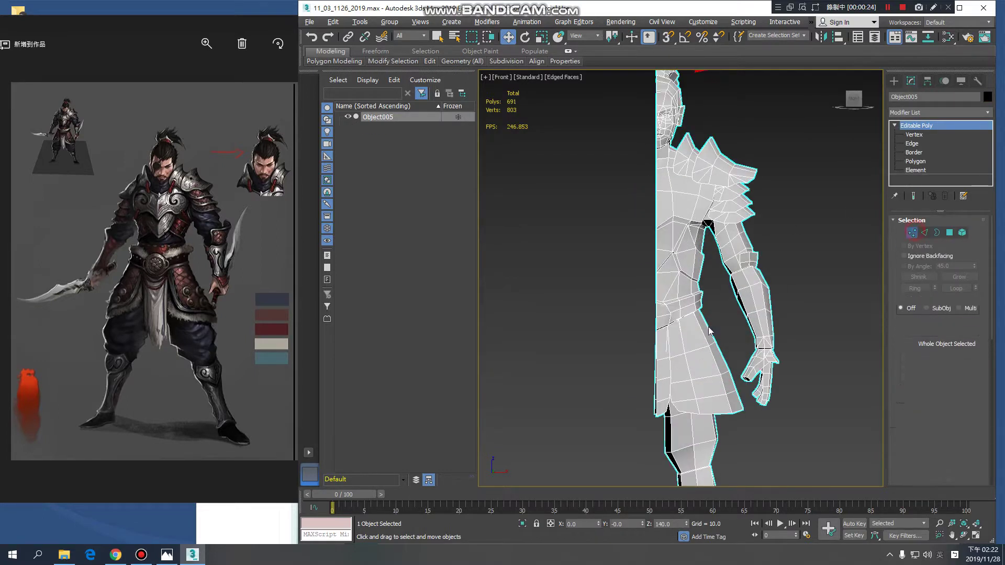
{"action": "middle_click_drag", "start_coordinate": [684, 338], "coordinate": [697, 290]}
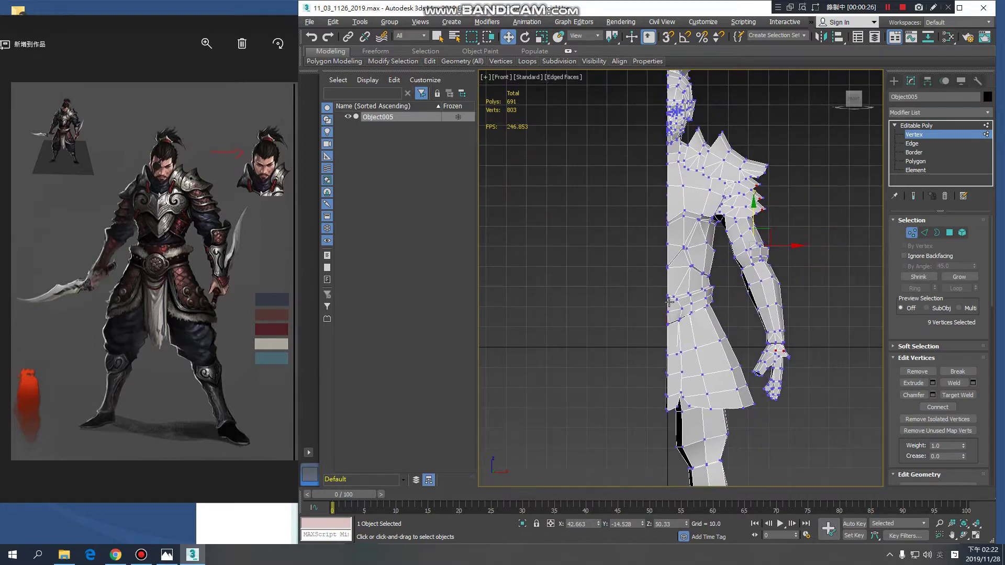
{"action": "scroll", "coordinate": [721, 309], "scroll_direction": "down", "scroll_amount": 6}
{"action": "left_click", "coordinate": [916, 134]}
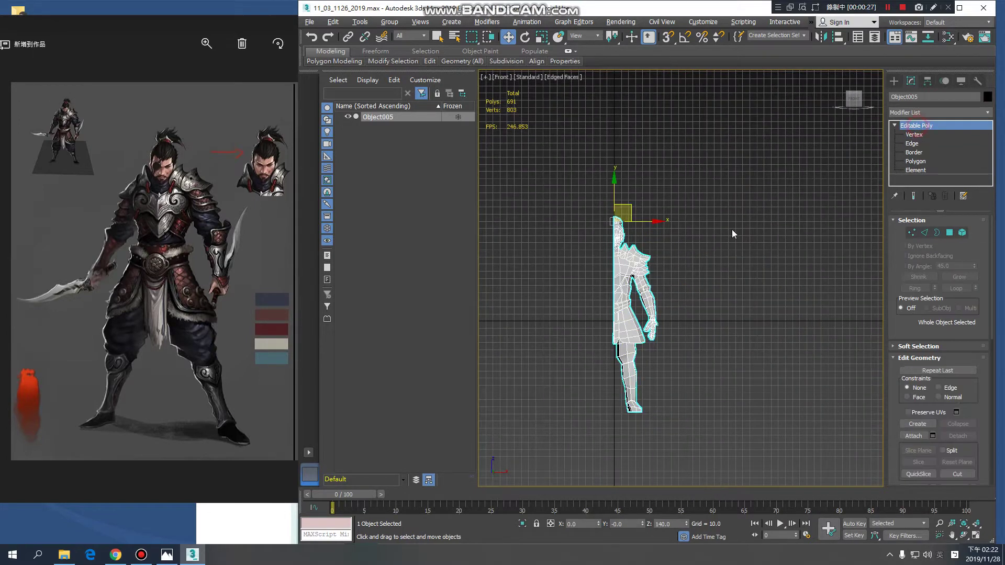
{"action": "scroll", "coordinate": [732, 229], "scroll_direction": "down", "scroll_amount": 2}
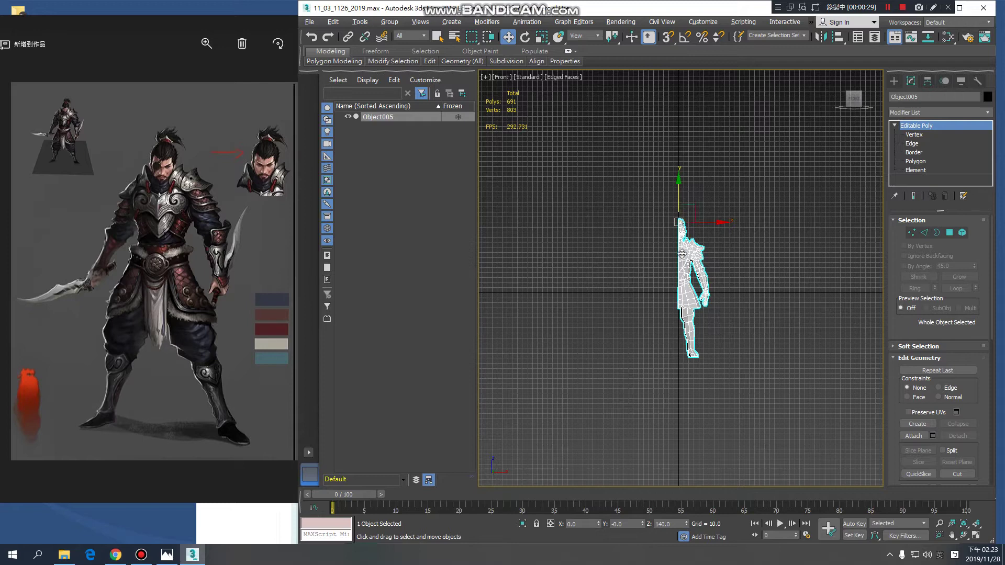
{"action": "scroll", "coordinate": [688, 272], "scroll_direction": "up", "scroll_amount": 3}
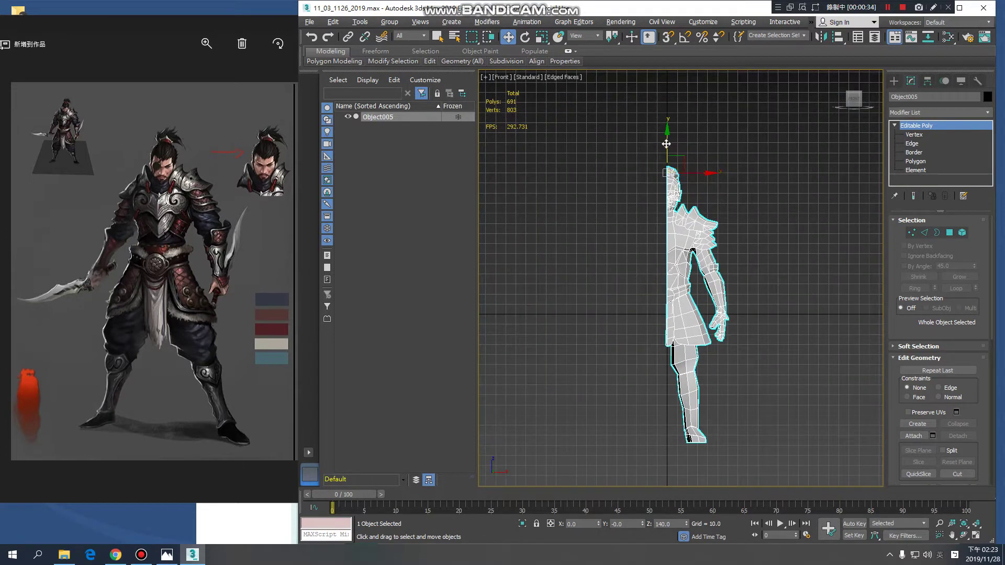
{"action": "middle_click_drag", "start_coordinate": [666, 144], "coordinate": [672, 218]}
{"action": "scroll", "coordinate": [673, 218], "scroll_direction": "down", "scroll_amount": 3}
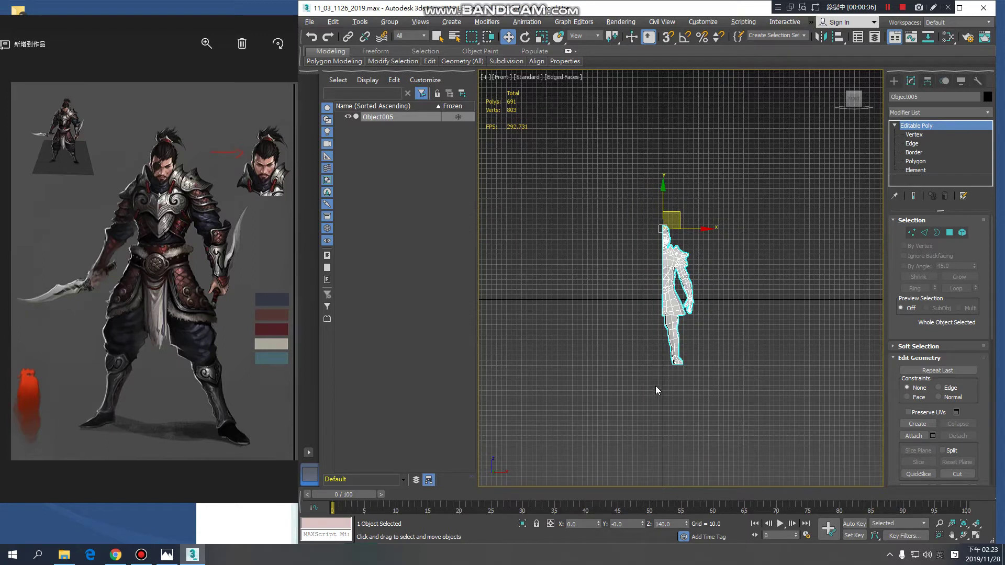
{"action": "left_click_drag", "start_coordinate": [677, 212], "coordinate": [773, 180]}
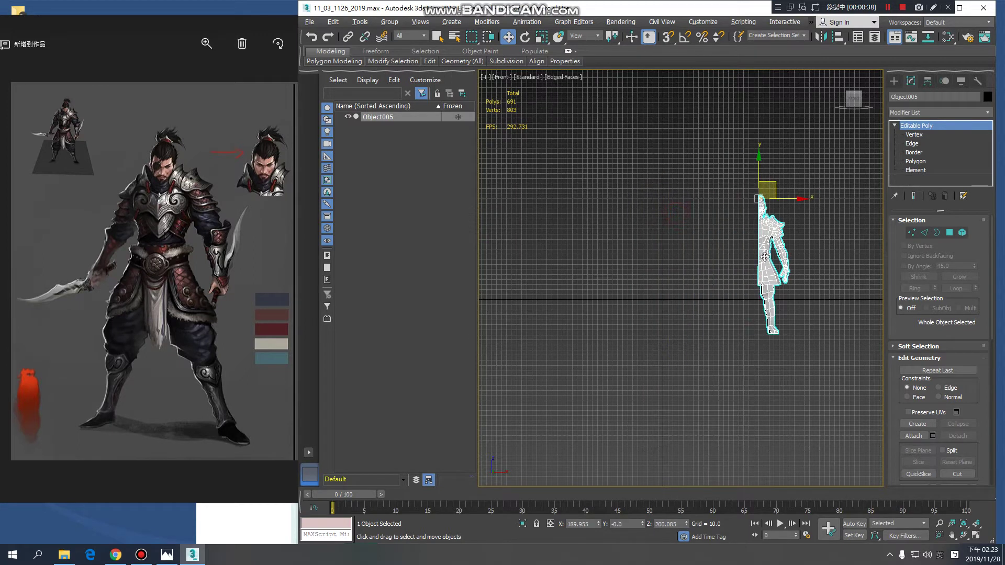
{"action": "left_click_drag", "start_coordinate": [769, 228], "coordinate": [580, 170]}
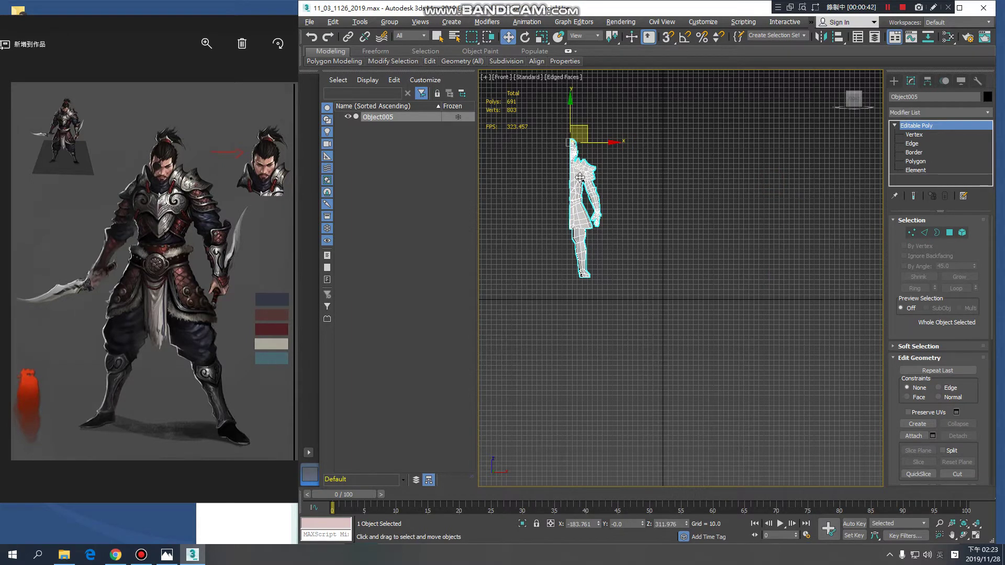
{"action": "key", "text": "ctrl+z"}
{"action": "key", "text": "ctrl+z"}
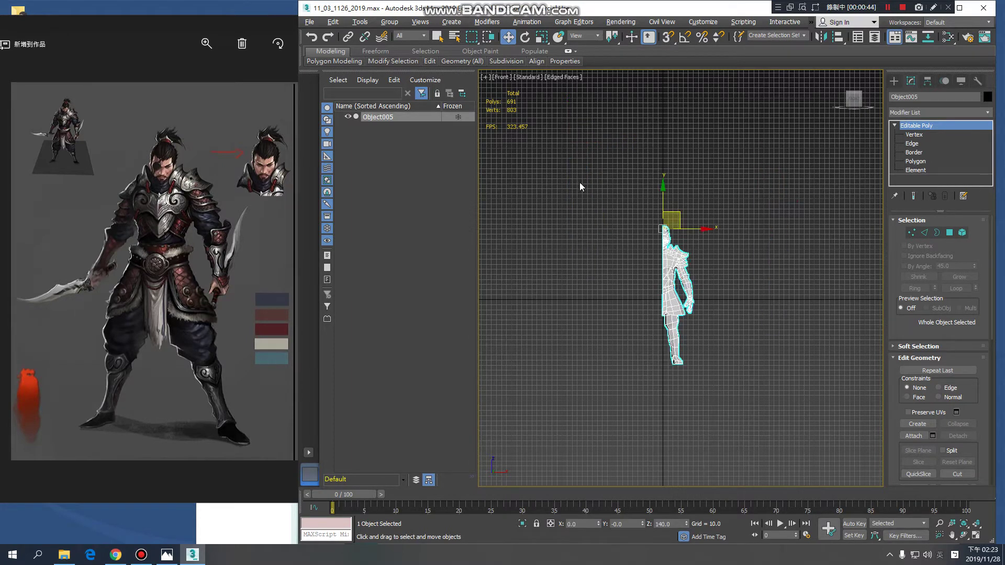
- Examine the vertices along the half body's centre line around the skirt in wireframe
{"action": "scroll", "coordinate": [673, 272], "scroll_direction": "up", "scroll_amount": 3}
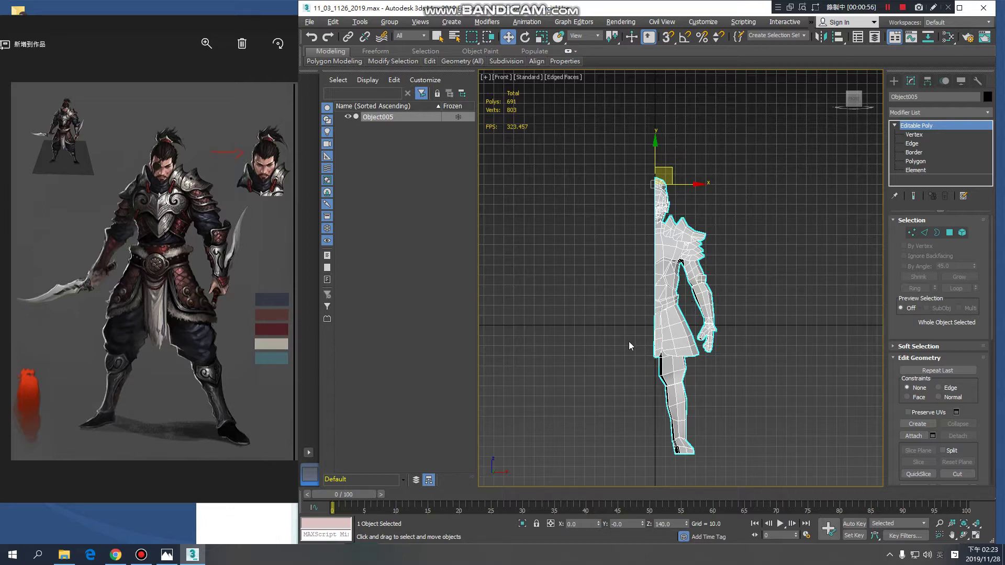
{"action": "left_click", "coordinate": [912, 232]}
{"action": "scroll", "coordinate": [637, 322], "scroll_direction": "up", "scroll_amount": 3}
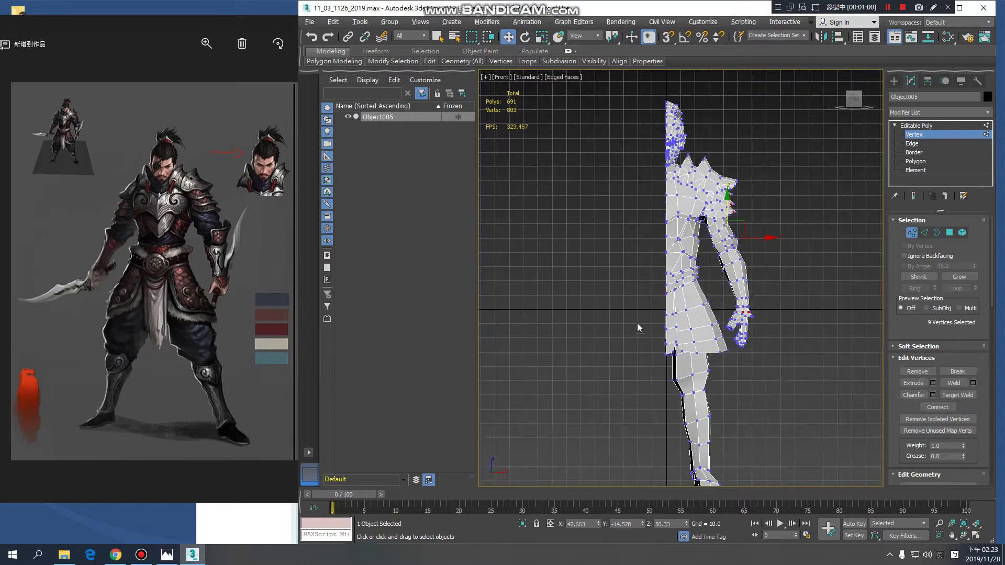
{"action": "left_click", "coordinate": [801, 298]}
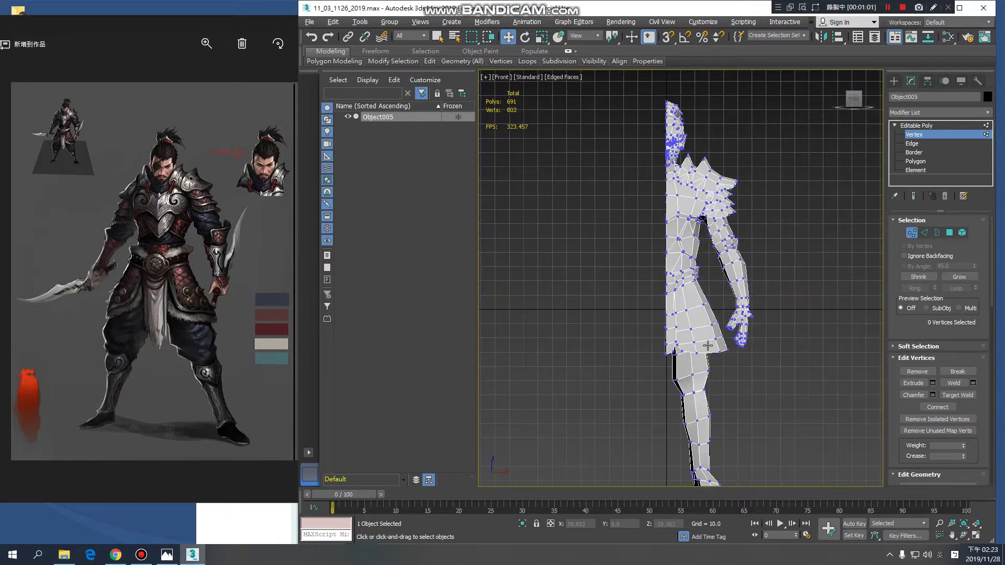
{"action": "middle_click_drag", "start_coordinate": [636, 357], "coordinate": [638, 343]}
{"action": "scroll", "coordinate": [637, 341], "scroll_direction": "up", "scroll_amount": 6}
{"action": "key", "text": "F3"}
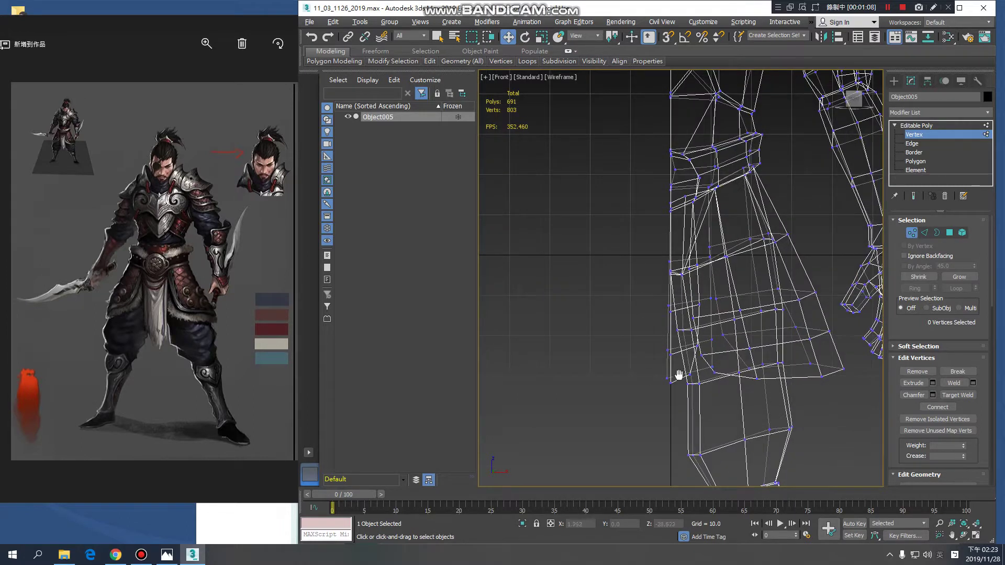
{"action": "middle_click_drag", "start_coordinate": [679, 375], "coordinate": [676, 388]}
{"action": "key", "text": "F3"}
- Select the open border that runs along the half body's centre cut at Border level
{"action": "left_click", "coordinate": [937, 233]}
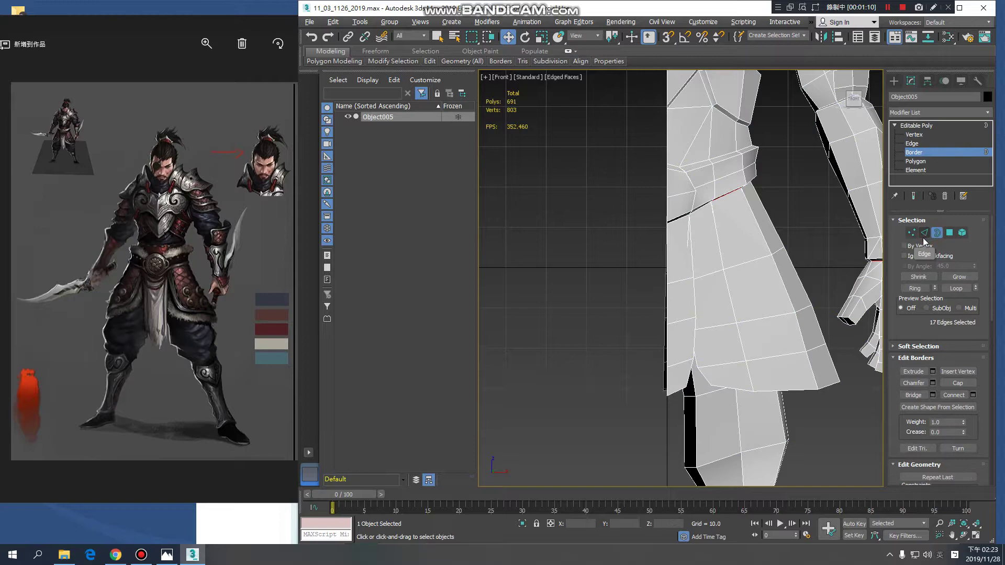
{"action": "scroll", "coordinate": [747, 240], "scroll_direction": "down", "scroll_amount": 4}
{"action": "middle_click_drag", "start_coordinate": [699, 190], "coordinate": [757, 217], "text": "alt"}
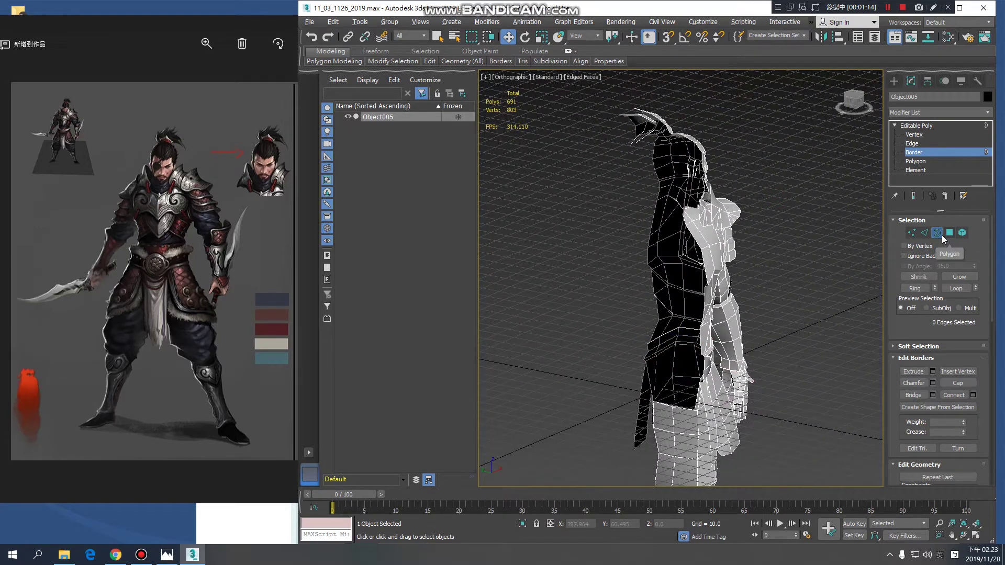
{"action": "scroll", "coordinate": [712, 273], "scroll_direction": "up", "scroll_amount": 3}
{"action": "left_click", "coordinate": [690, 242]}
{"action": "scroll", "coordinate": [733, 230], "scroll_direction": "down", "scroll_amount": 3}
{"action": "middle_click_drag", "start_coordinate": [733, 309], "coordinate": [786, 194], "text": "alt"}
{"action": "middle_click_drag", "start_coordinate": [732, 260], "coordinate": [749, 301], "text": "alt"}
{"action": "key", "text": "f"}
{"action": "scroll", "coordinate": [750, 231], "scroll_direction": "up", "scroll_amount": 5}
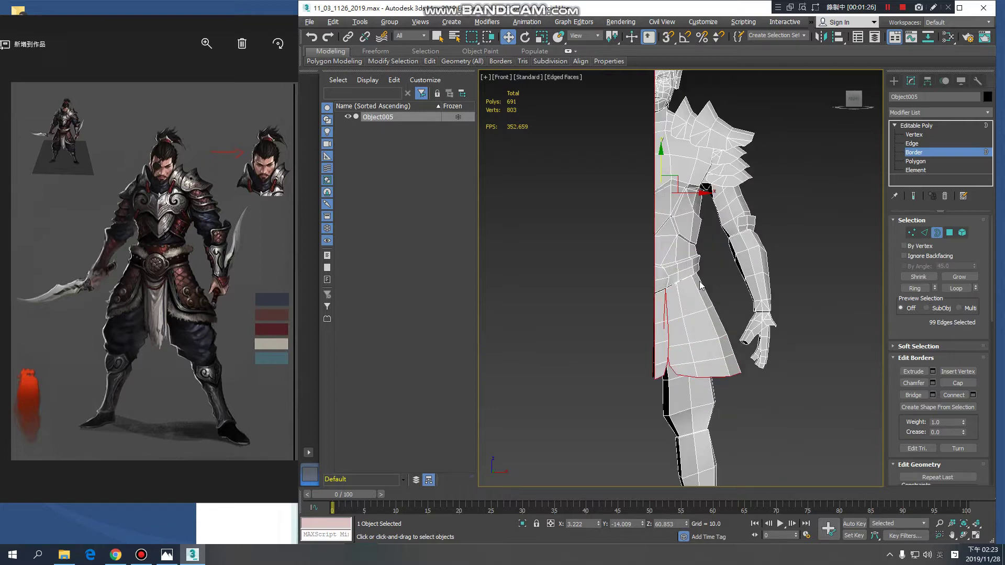
- Carry the border selection over to Edge level and deselect the skirt's slit and hem edges away from the centre seam
{"action": "key", "text": "F3"}
{"action": "mouse_move", "coordinate": [712, 334]}
{"action": "middle_mouse_down"}
{"action": "mouse_move", "coordinate": [716, 318]}
{"action": "mouse_move", "coordinate": [709, 345]}
{"action": "middle_mouse_up"}
{"action": "left_click", "coordinate": [767, 376]}
{"action": "left_click", "coordinate": [728, 340]}
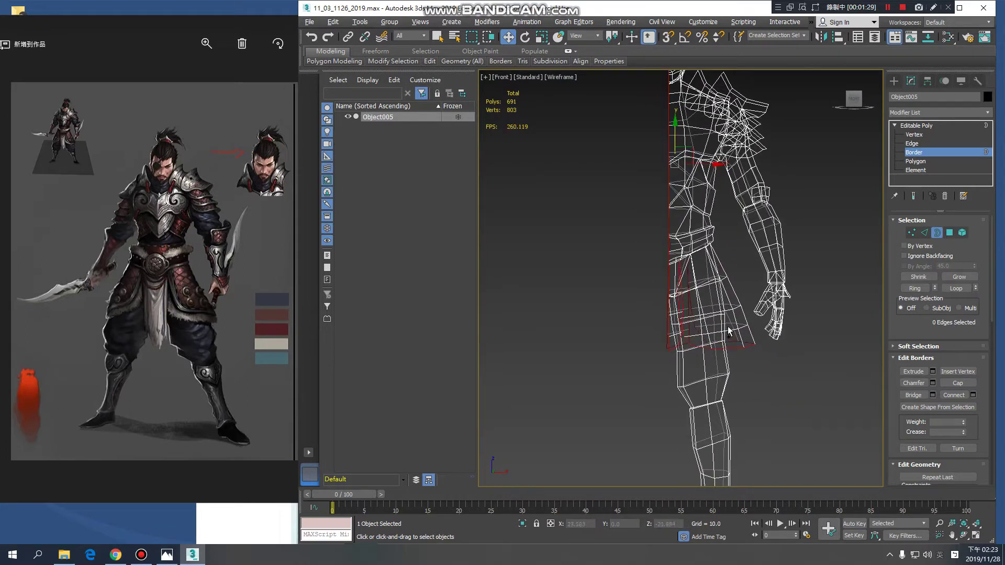
{"action": "left_click", "coordinate": [924, 233]}
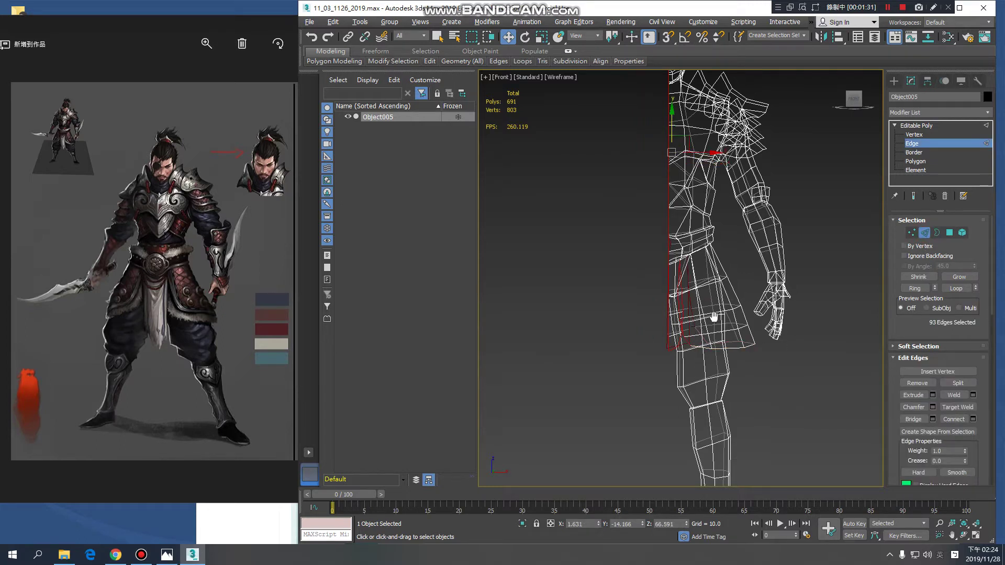
{"action": "middle_click_drag", "start_coordinate": [714, 317], "coordinate": [742, 306]}
{"action": "scroll", "coordinate": [741, 325], "scroll_direction": "up", "scroll_amount": 2}
{"action": "left_click_drag", "start_coordinate": [694, 203], "coordinate": [695, 203], "text": "alt"}
{"action": "scroll", "coordinate": [686, 353], "scroll_direction": "up", "scroll_amount": 1}
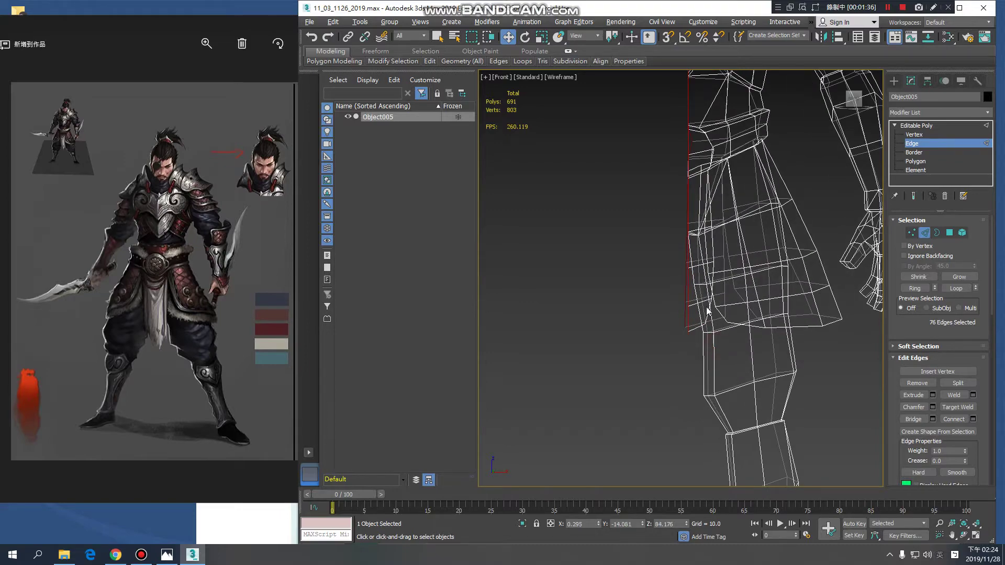
- Check the seam selection around the back and deselect the ponytail edges that lie off the centre line
{"action": "middle_click_drag", "start_coordinate": [701, 310], "coordinate": [677, 410]}
{"action": "scroll", "coordinate": [722, 392], "scroll_direction": "down", "scroll_amount": 2}
{"action": "middle_click_drag", "start_coordinate": [722, 263], "coordinate": [723, 280]}
{"action": "middle_click_drag", "start_coordinate": [702, 353], "coordinate": [916, 335]}
{"action": "scroll", "coordinate": [726, 337], "scroll_direction": "up", "scroll_amount": 2}
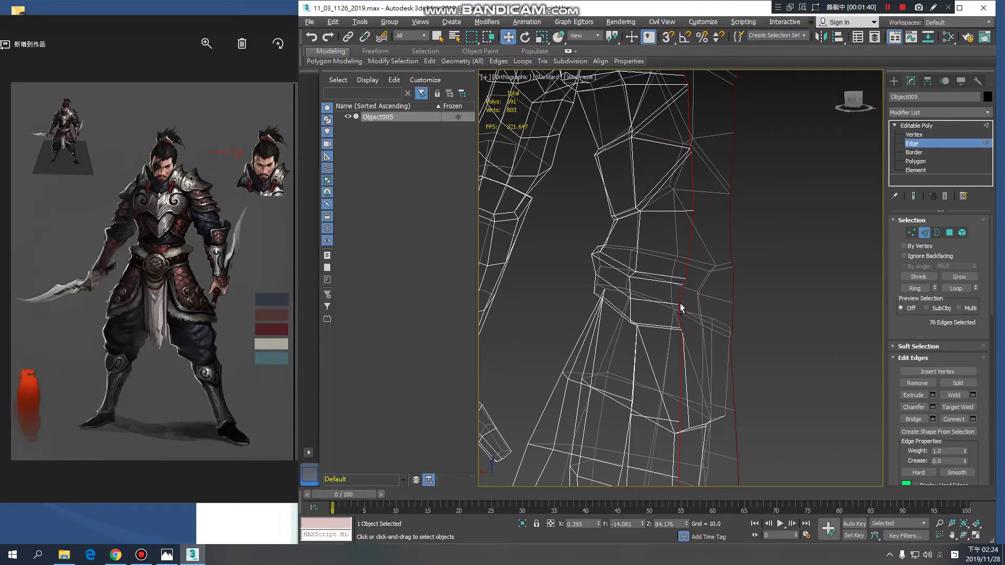
{"action": "middle_click_drag", "start_coordinate": [682, 344], "coordinate": [635, 345], "text": "alt"}
{"action": "scroll", "coordinate": [726, 375], "scroll_direction": "down", "scroll_amount": 3}
{"action": "middle_click_drag", "start_coordinate": [715, 222], "coordinate": [807, 379]}
{"action": "middle_click_drag", "start_coordinate": [684, 158], "coordinate": [627, 206]}
{"action": "scroll", "coordinate": [691, 246], "scroll_direction": "up", "scroll_amount": 3}
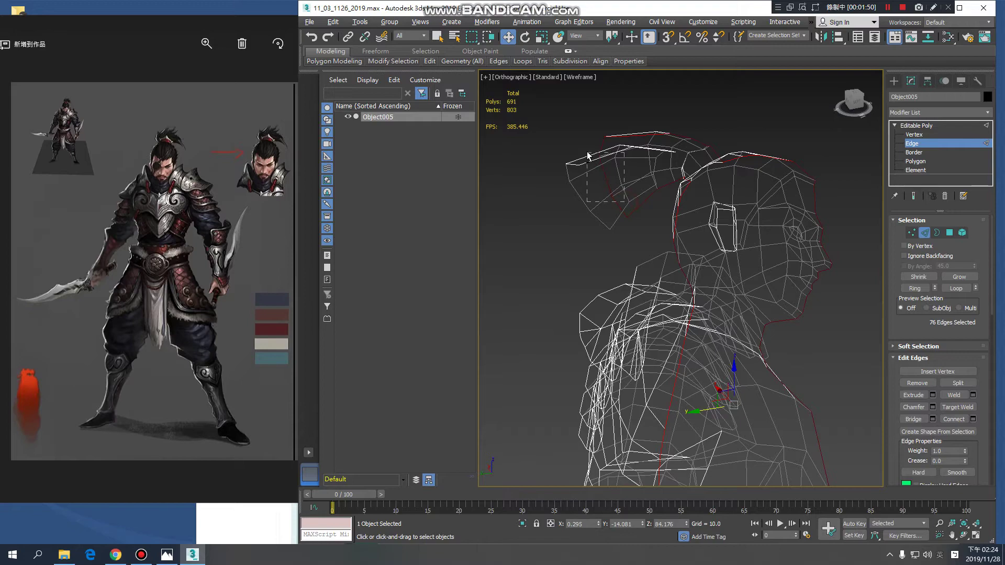
{"action": "left_click_drag", "start_coordinate": [586, 153], "coordinate": [584, 150], "text": "alt"}
{"action": "middle_click_drag", "start_coordinate": [651, 215], "coordinate": [865, 227], "text": "alt"}
{"action": "left_click_drag", "start_coordinate": [840, 219], "coordinate": [837, 220], "text": "alt"}
{"action": "middle_click_drag", "start_coordinate": [838, 220], "coordinate": [608, 229], "text": "alt"}
- Add the missed centre seam edges of the ponytail back to the edge selection
{"action": "scroll", "coordinate": [648, 265], "scroll_direction": "up", "scroll_amount": 5}
{"action": "middle_click_drag", "start_coordinate": [668, 278], "coordinate": [684, 335], "text": "alt"}
{"action": "left_click", "coordinate": [677, 251], "text": "ctrl"}
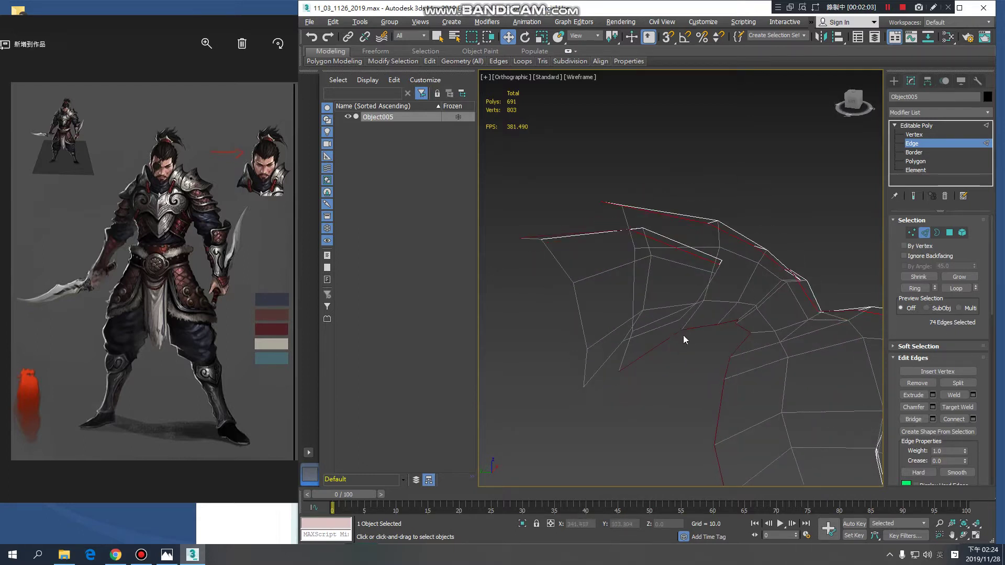
{"action": "left_click", "coordinate": [616, 349], "text": "ctrl"}
{"action": "middle_click_drag", "start_coordinate": [617, 349], "coordinate": [727, 278], "text": "alt"}
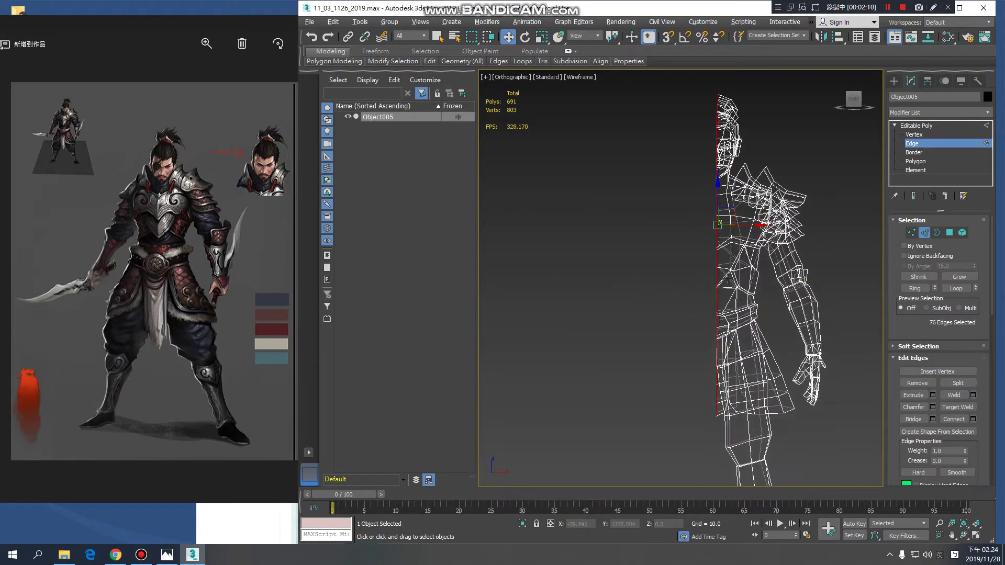
- Add the unselected centre edges beneath the skirt, between front and back, to the seam edge selection
{"action": "mouse_move", "coordinate": [758, 374]}
{"action": "middle_mouse_down", "text": "alt"}
{"action": "mouse_move", "coordinate": [757, 317]}
{"action": "mouse_move", "coordinate": [738, 325]}
{"action": "mouse_move", "coordinate": [758, 366]}
{"action": "middle_mouse_up", "text": "alt"}
{"action": "scroll", "coordinate": [751, 338], "scroll_direction": "up", "scroll_amount": 4}
{"action": "middle_click_drag", "start_coordinate": [724, 295], "coordinate": [710, 260]}
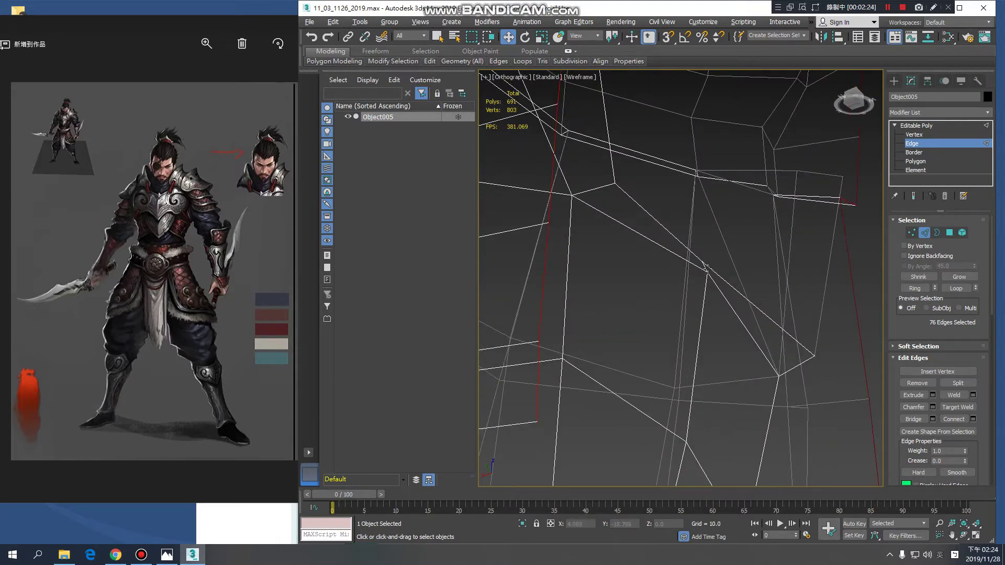
{"action": "middle_click_drag", "start_coordinate": [720, 278], "coordinate": [671, 250]}
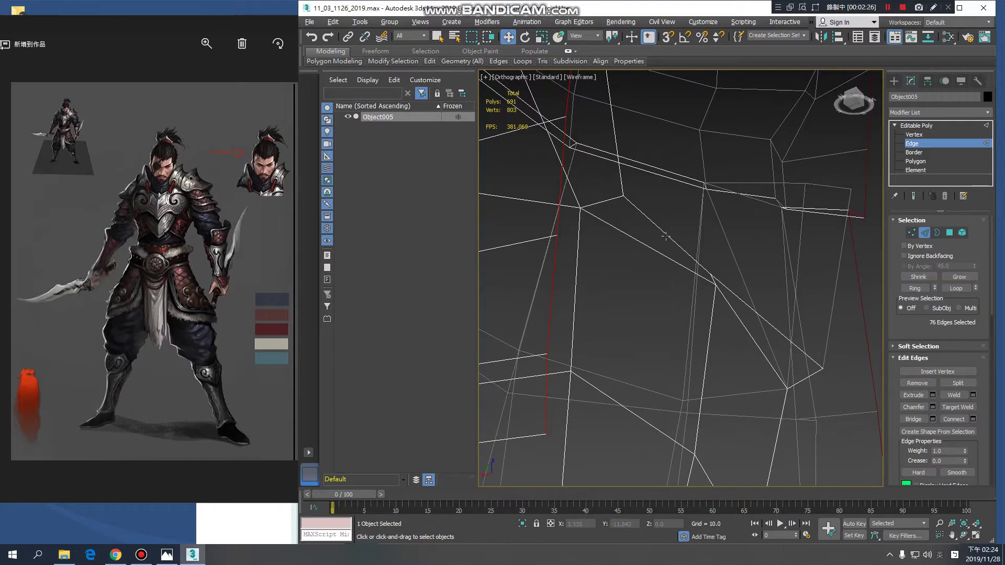
{"action": "left_click", "coordinate": [742, 299], "text": "ctrl"}
{"action": "middle_click_drag", "start_coordinate": [728, 263], "coordinate": [825, 344], "text": "alt"}
{"action": "left_click", "coordinate": [644, 292], "text": "ctrl"}
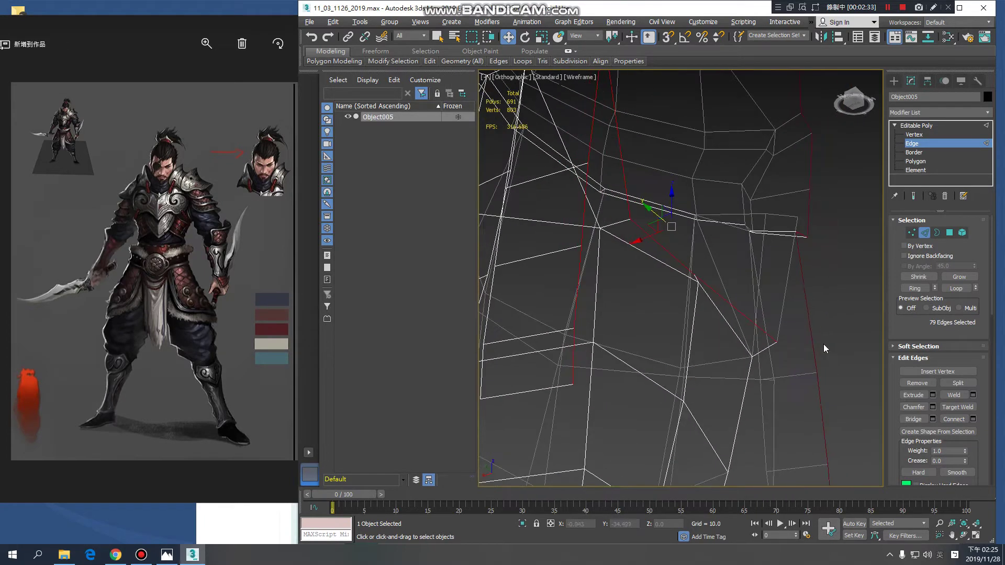
{"action": "left_click", "coordinate": [785, 296], "text": "ctrl"}
- Flatten the selected centre seam edges into a straight vertical line by scaling them repeatedly along X in the Front view
{"action": "scroll", "coordinate": [794, 291], "scroll_direction": "down", "scroll_amount": 3}
{"action": "middle_click_drag", "start_coordinate": [799, 286], "coordinate": [665, 323]}
{"action": "middle_click_drag", "start_coordinate": [714, 354], "coordinate": [758, 332], "text": "alt"}
{"action": "key", "text": "f"}
{"action": "middle_click_drag", "start_coordinate": [706, 239], "coordinate": [720, 287]}
{"action": "scroll", "coordinate": [720, 287], "scroll_direction": "up", "scroll_amount": 5}
{"action": "key", "text": "g"}
{"action": "scroll", "coordinate": [703, 336], "scroll_direction": "up", "scroll_amount": 2}
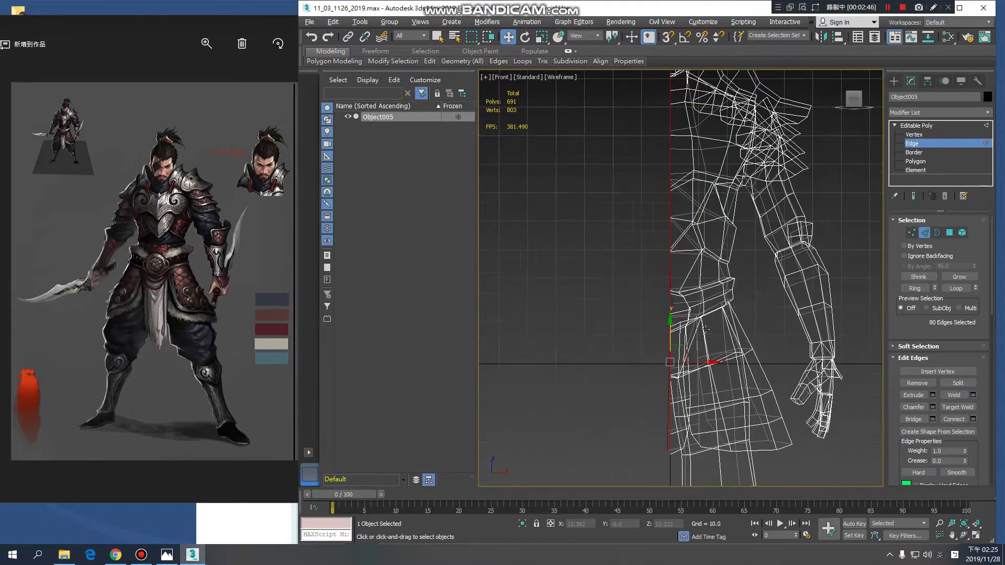
{"action": "scroll", "coordinate": [717, 277], "scroll_direction": "up", "scroll_amount": 1}
{"action": "key", "text": "r"}
{"action": "scroll", "coordinate": [694, 280], "scroll_direction": "up", "scroll_amount": 1}
{"action": "scroll", "coordinate": [730, 283], "scroll_direction": "up", "scroll_amount": 3}
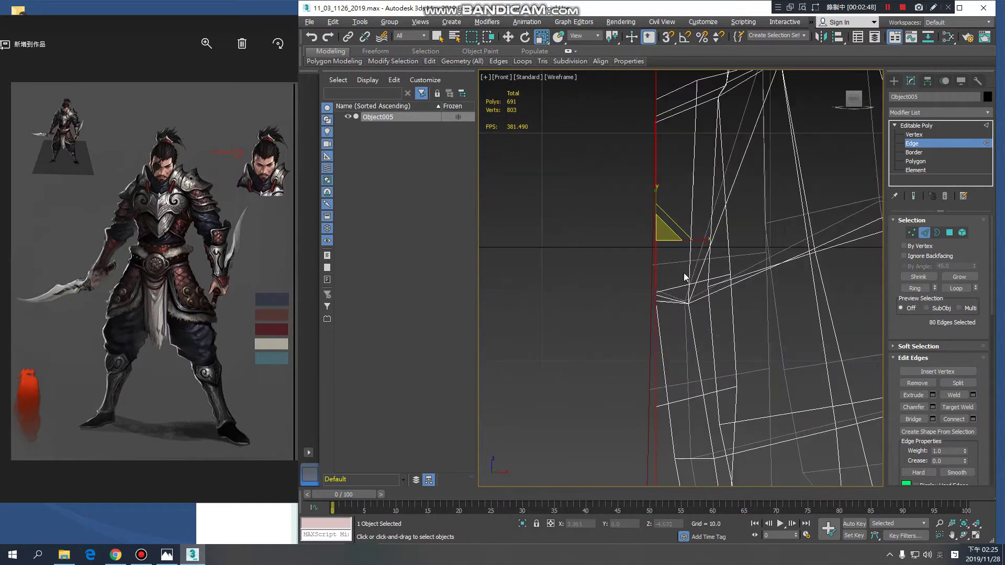
{"action": "left_click_drag", "start_coordinate": [695, 248], "coordinate": [565, 279]}
{"action": "left_click_drag", "start_coordinate": [691, 249], "coordinate": [98, 205]}
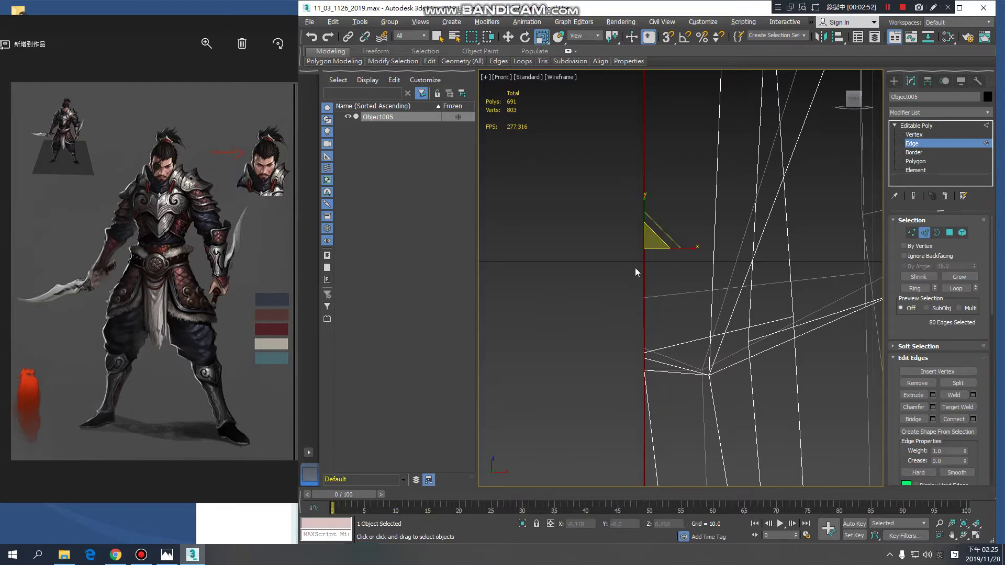
{"action": "left_click_drag", "start_coordinate": [690, 250], "coordinate": [86, 223]}
{"action": "left_click_drag", "start_coordinate": [691, 249], "coordinate": [239, 244]}
{"action": "left_click", "coordinate": [695, 249]}
{"action": "left_click_drag", "start_coordinate": [695, 251], "coordinate": [502, 224]}
- Examine the scaled centre seam from the waist up to the head for straightness
{"action": "middle_click_drag", "start_coordinate": [589, 250], "coordinate": [611, 239]}
{"action": "scroll", "coordinate": [647, 250], "scroll_direction": "up", "scroll_amount": 5}
{"action": "middle_click_drag", "start_coordinate": [774, 191], "coordinate": [634, 293]}
{"action": "scroll", "coordinate": [642, 226], "scroll_direction": "down", "scroll_amount": 5}
{"action": "middle_click_drag", "start_coordinate": [642, 227], "coordinate": [619, 347]}
{"action": "scroll", "coordinate": [618, 347], "scroll_direction": "up", "scroll_amount": 10}
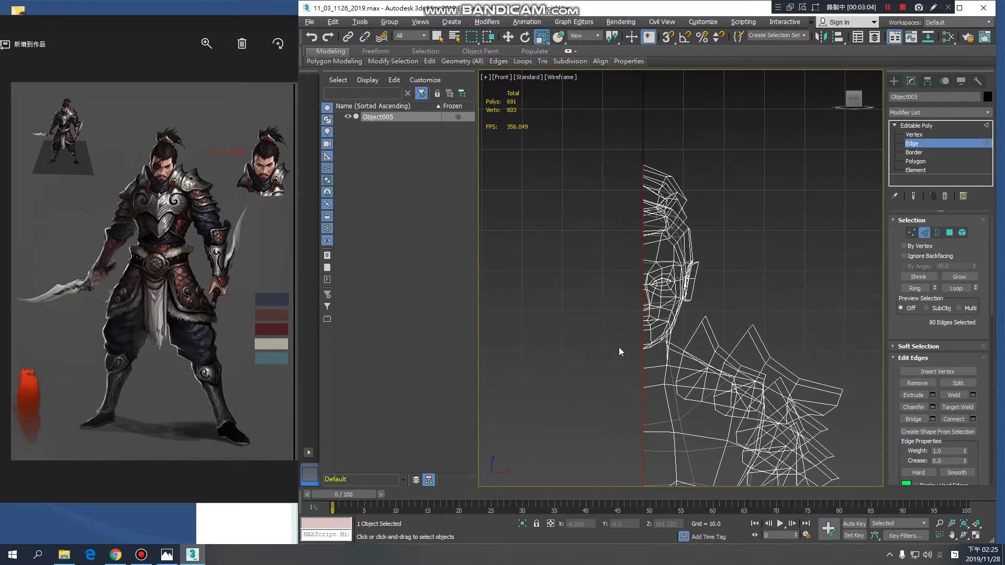
- Examine the flattened centre seam in the Front view wireframe from the skirt up to the head for stray edges
{"action": "scroll", "coordinate": [680, 312], "scroll_direction": "down", "scroll_amount": 8}
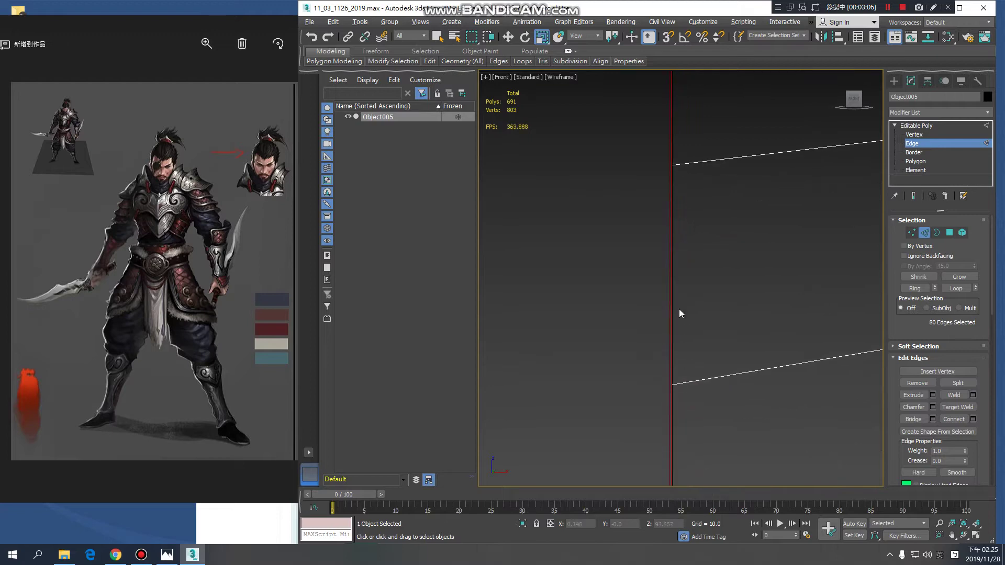
{"action": "scroll", "coordinate": [691, 213], "scroll_direction": "down", "scroll_amount": 8}
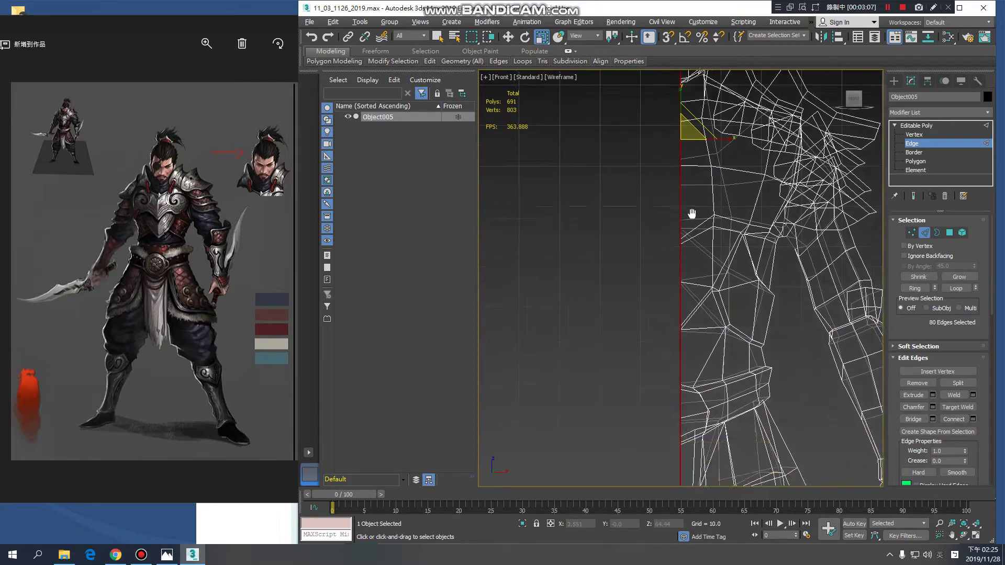
{"action": "scroll", "coordinate": [696, 175], "scroll_direction": "up", "scroll_amount": 10}
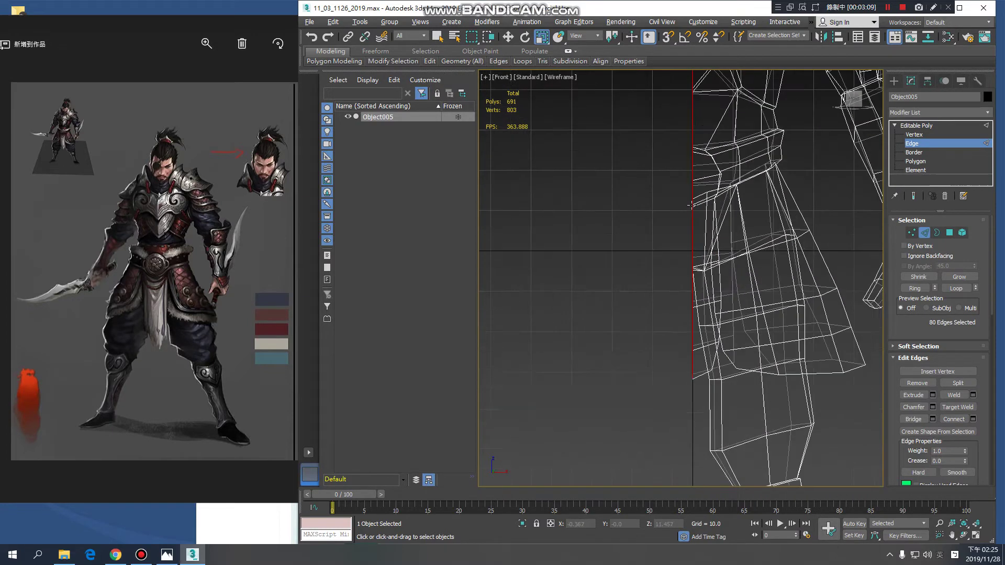
{"action": "middle_click_drag", "start_coordinate": [701, 295], "coordinate": [689, 477]}
{"action": "middle_click_drag", "start_coordinate": [694, 162], "coordinate": [675, 477]}
{"action": "middle_click_drag", "start_coordinate": [677, 183], "coordinate": [666, 480]}
{"action": "middle_click_drag", "start_coordinate": [672, 162], "coordinate": [668, 422]}
{"action": "scroll", "coordinate": [665, 193], "scroll_direction": "down", "scroll_amount": 6}
{"action": "scroll", "coordinate": [666, 194], "scroll_direction": "down", "scroll_amount": 2}
{"action": "middle_click_drag", "start_coordinate": [666, 193], "coordinate": [651, 391]}
{"action": "middle_click_drag", "start_coordinate": [628, 225], "coordinate": [622, 375]}
{"action": "scroll", "coordinate": [624, 298], "scroll_direction": "up", "scroll_amount": 9}
{"action": "middle_click_drag", "start_coordinate": [719, 310], "coordinate": [738, 234]}
{"action": "scroll", "coordinate": [620, 234], "scroll_direction": "down", "scroll_amount": 3}
{"action": "middle_click_drag", "start_coordinate": [630, 304], "coordinate": [646, 291]}
- Display the half body as shaded edged faces and set the reference coordinate system for scaling to World
{"action": "key", "text": "F3"}
{"action": "mouse_move", "coordinate": [667, 344]}
{"action": "middle_mouse_down", "text": "alt"}
{"action": "mouse_move", "coordinate": [687, 332]}
{"action": "mouse_move", "coordinate": [850, 337]}
{"action": "mouse_move", "coordinate": [756, 256]}
{"action": "mouse_move", "coordinate": [680, 285]}
{"action": "mouse_move", "coordinate": [712, 289]}
{"action": "mouse_move", "coordinate": [716, 246]}
{"action": "mouse_move", "coordinate": [725, 257]}
{"action": "middle_mouse_up", "text": "alt"}
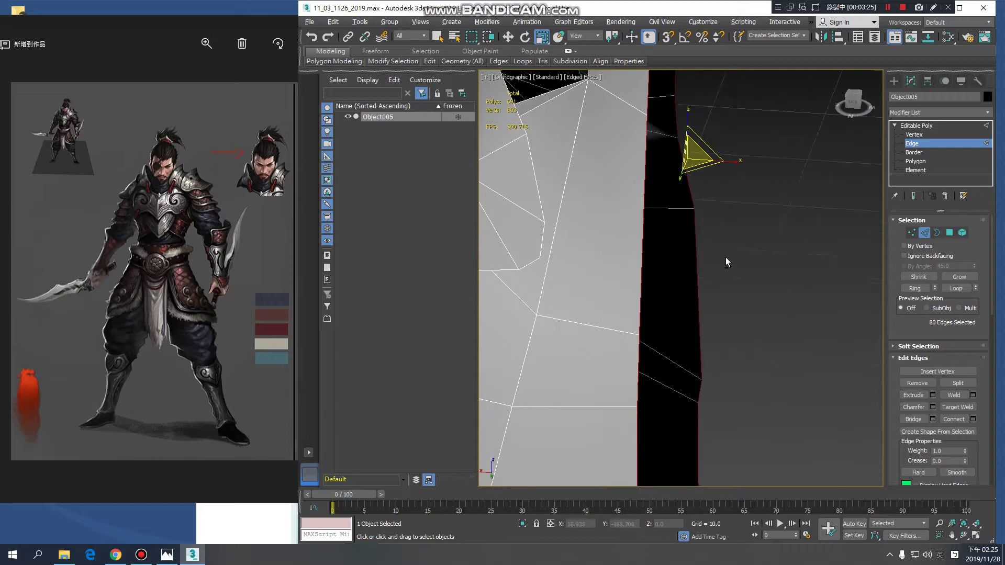
{"action": "left_click", "coordinate": [589, 36]}
{"action": "left_click", "coordinate": [588, 58]}
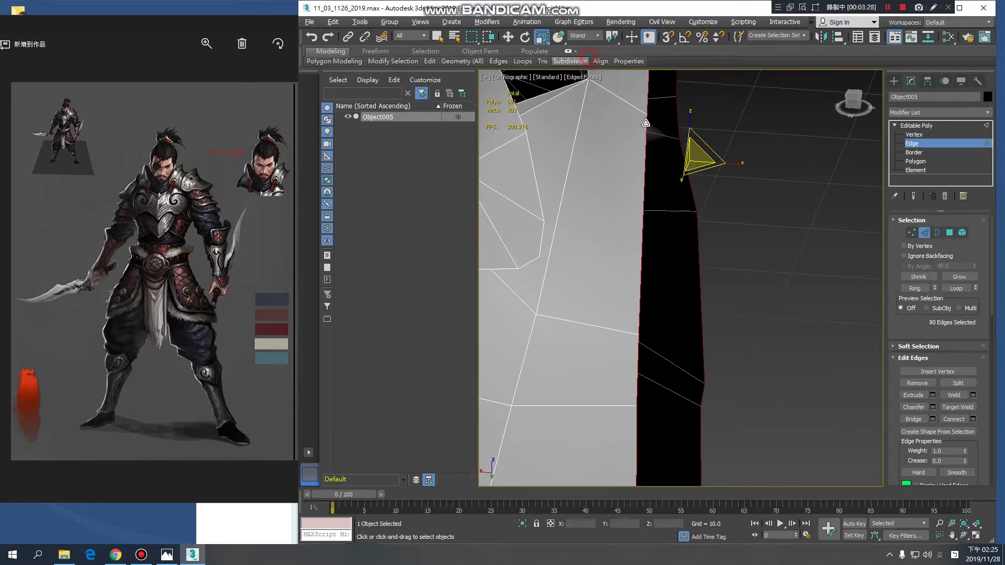
{"action": "middle_click_drag", "start_coordinate": [735, 192], "coordinate": [741, 187], "text": "alt"}
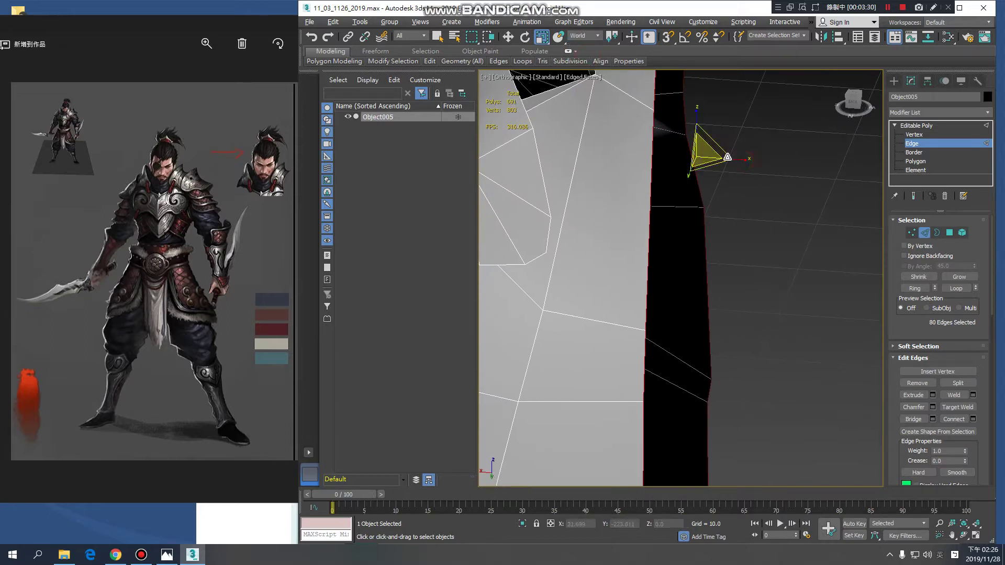
- Inspect the selected centre seam edges up close and at full size in the shaded Front view for remaining offset
{"action": "scroll", "coordinate": [688, 223], "scroll_direction": "down", "scroll_amount": 5}
{"action": "middle_click_drag", "start_coordinate": [755, 259], "coordinate": [584, 243], "text": "alt"}
{"action": "key", "text": "f"}
{"action": "middle_click_drag", "start_coordinate": [645, 248], "coordinate": [521, 259]}
{"action": "scroll", "coordinate": [656, 251], "scroll_direction": "up", "scroll_amount": 8}
{"action": "scroll", "coordinate": [607, 253], "scroll_direction": "up", "scroll_amount": 5}
{"action": "scroll", "coordinate": [656, 283], "scroll_direction": "up", "scroll_amount": 5}
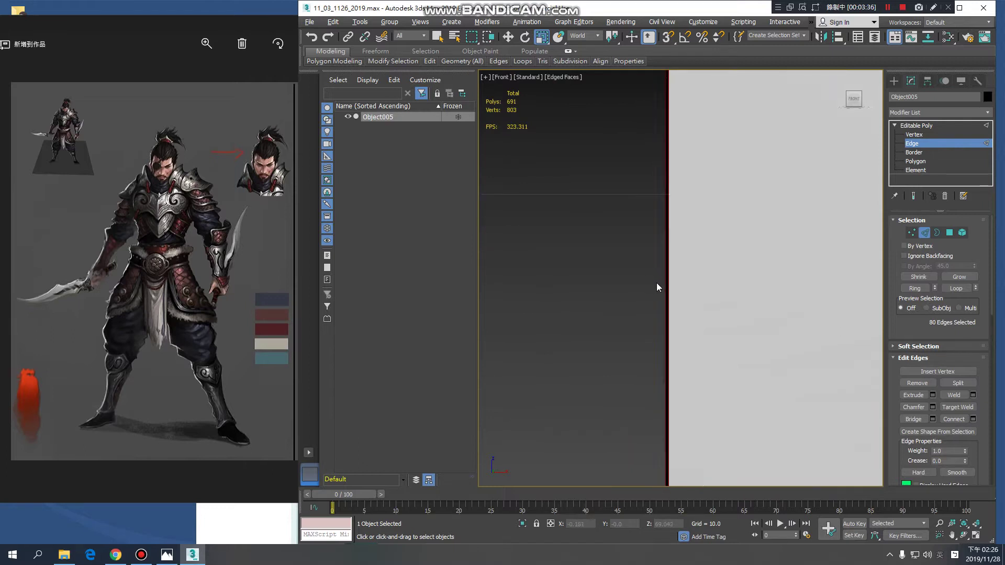
{"action": "middle_click_drag", "start_coordinate": [656, 283], "coordinate": [681, 288]}
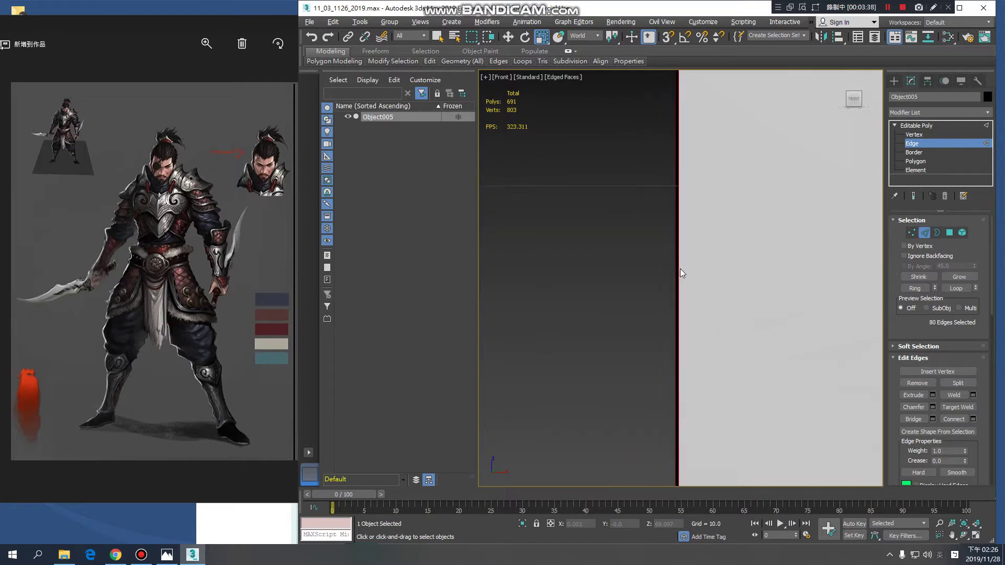
{"action": "scroll", "coordinate": [680, 269], "scroll_direction": "up", "scroll_amount": 4}
{"action": "scroll", "coordinate": [675, 272], "scroll_direction": "up", "scroll_amount": 1}
{"action": "scroll", "coordinate": [674, 271], "scroll_direction": "down", "scroll_amount": 3}
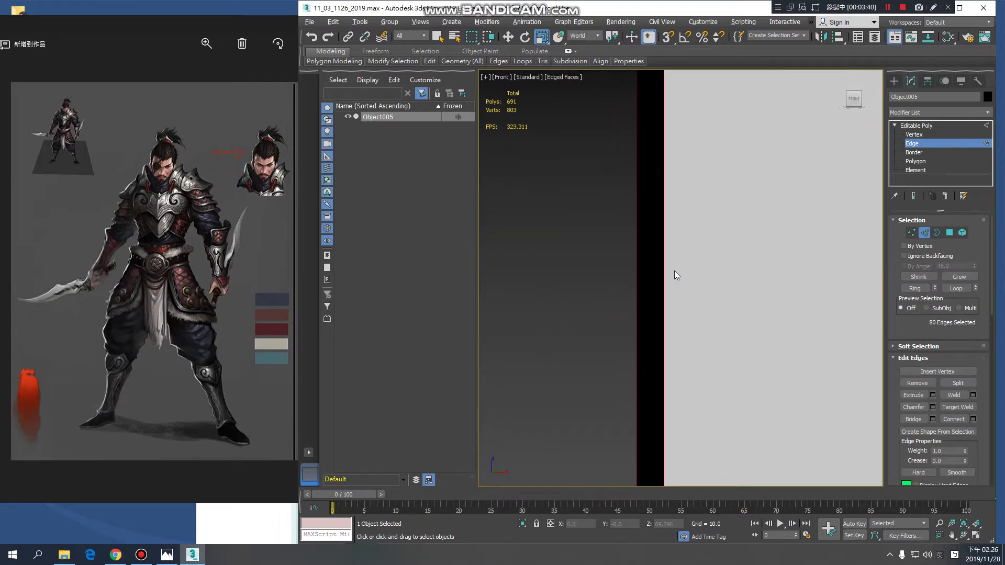
{"action": "key", "text": "z"}
{"action": "middle_click_drag", "start_coordinate": [666, 254], "coordinate": [660, 303], "text": "alt"}
{"action": "key", "text": "f"}
{"action": "scroll", "coordinate": [660, 299], "scroll_direction": "down", "scroll_amount": 8}
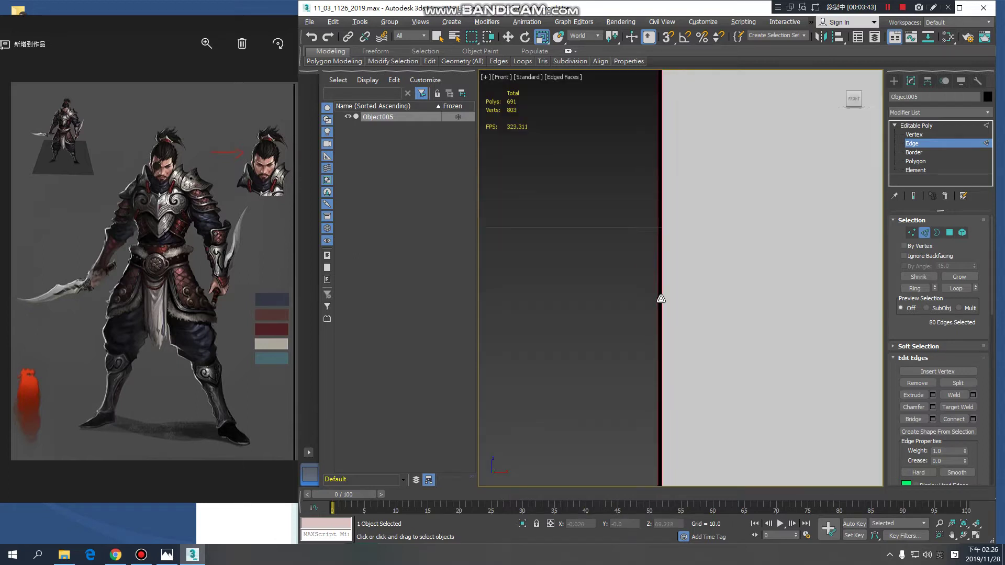
{"action": "key", "text": "z"}
{"action": "scroll", "coordinate": [684, 246], "scroll_direction": "up", "scroll_amount": 5}
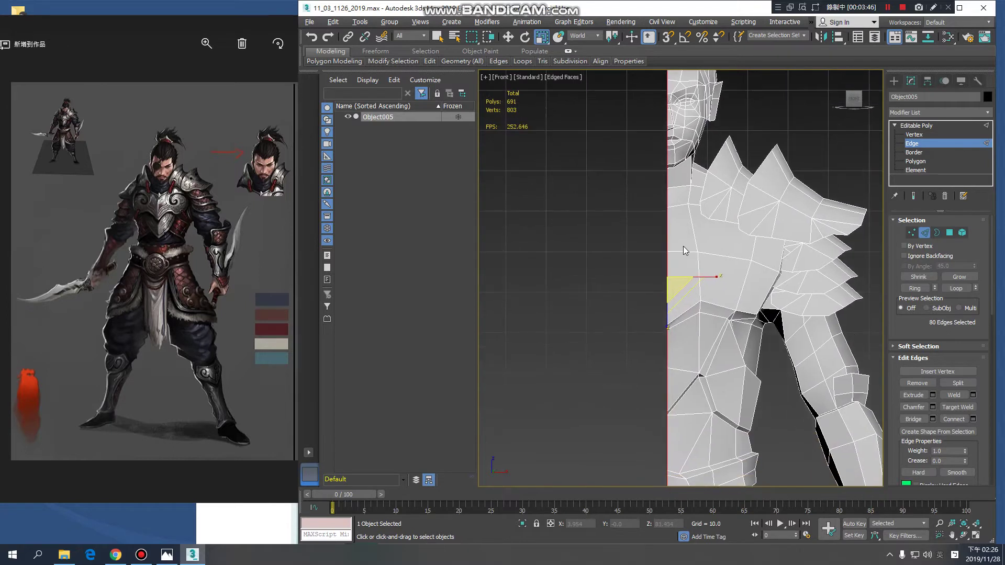
{"action": "scroll", "coordinate": [698, 307], "scroll_direction": "down", "scroll_amount": 5}
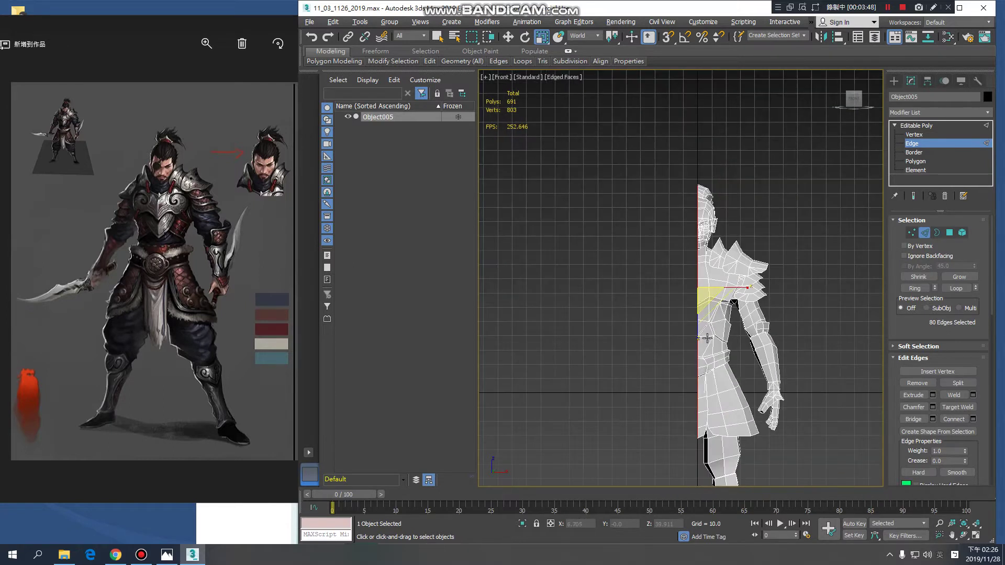
- Leave edge editing for the Editable Poly's object level, with the whole half body selected, and collapse its sub-object list
{"action": "left_click", "coordinate": [947, 128]}
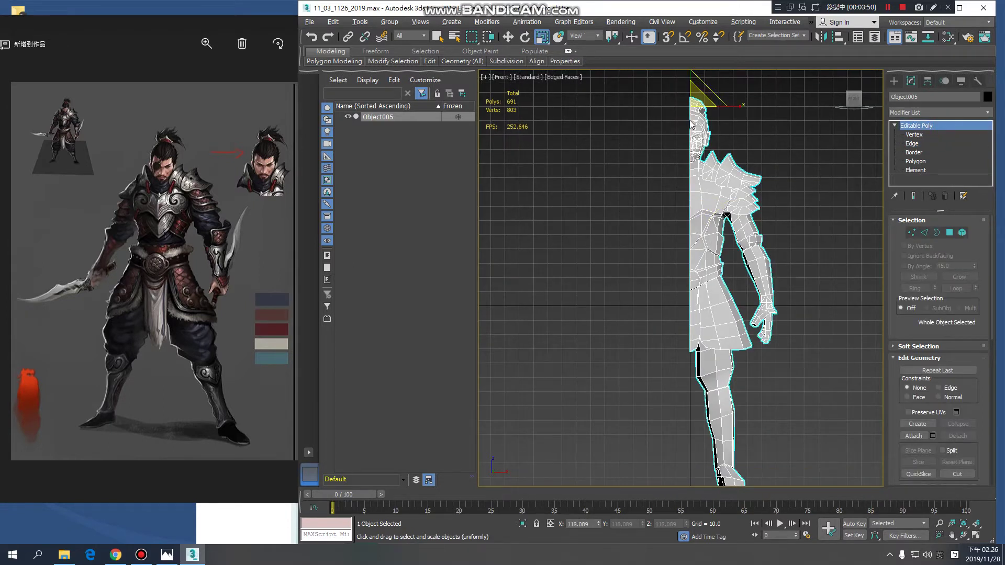
{"action": "middle_click_drag", "start_coordinate": [784, 203], "coordinate": [777, 221]}
{"action": "middle_click_drag", "start_coordinate": [674, 119], "coordinate": [671, 193]}
{"action": "scroll", "coordinate": [671, 193], "scroll_direction": "up", "scroll_amount": 5}
{"action": "scroll", "coordinate": [673, 197], "scroll_direction": "up", "scroll_amount": 8}
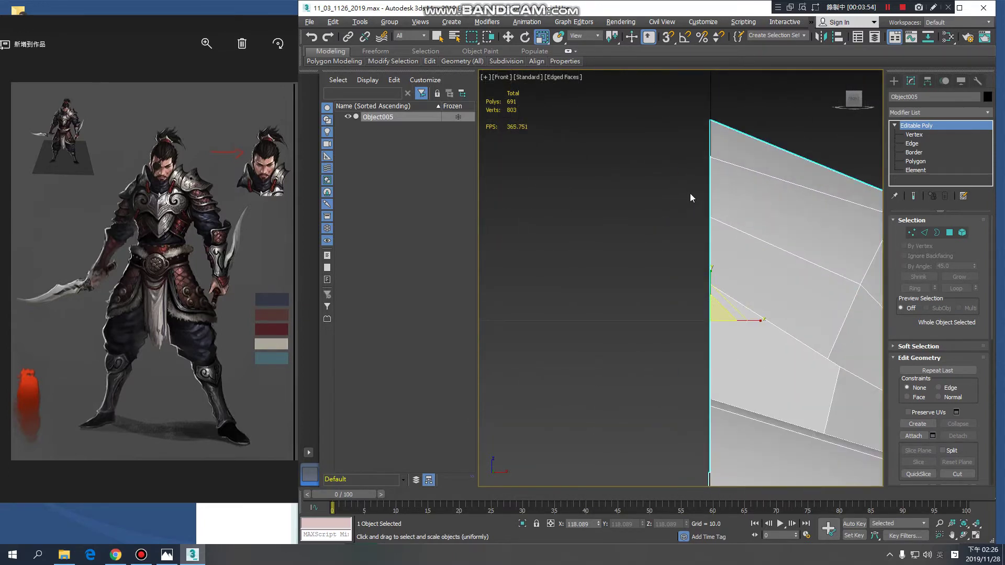
{"action": "scroll", "coordinate": [677, 207], "scroll_direction": "down", "scroll_amount": 8}
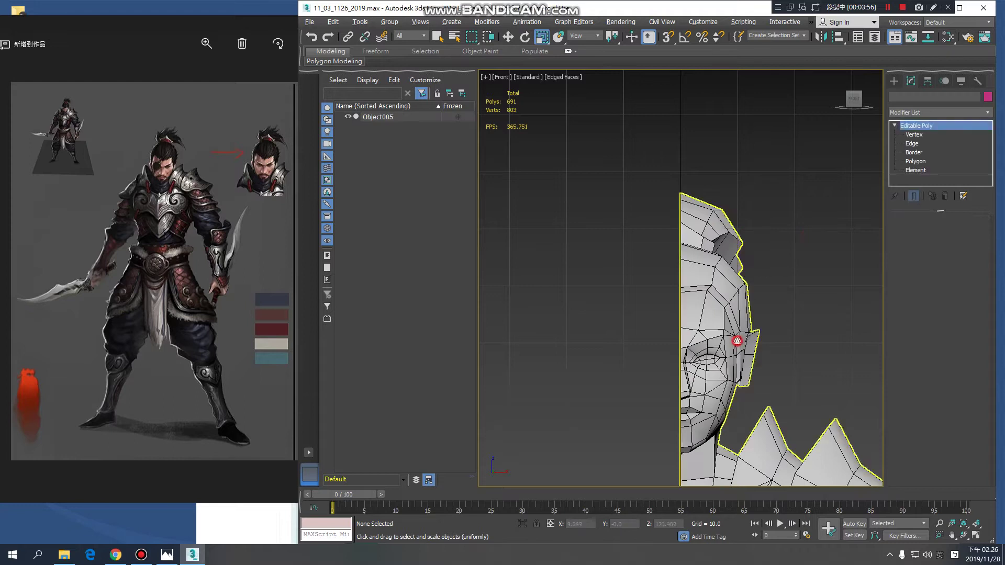
{"action": "scroll", "coordinate": [723, 275], "scroll_direction": "down", "scroll_amount": 3}
{"action": "left_click", "coordinate": [894, 125]}
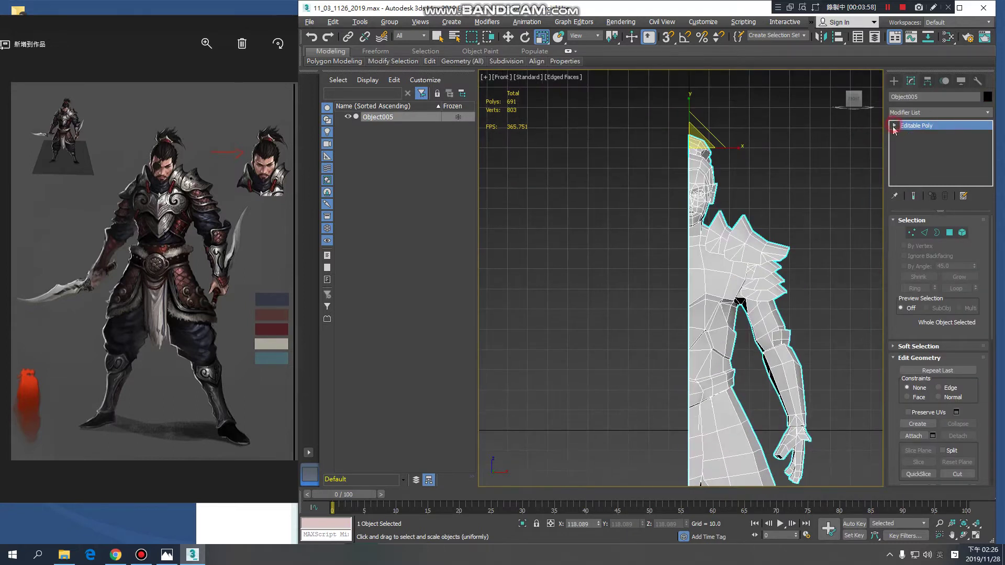
{"action": "middle_click_drag", "start_coordinate": [739, 323], "coordinate": [739, 239]}
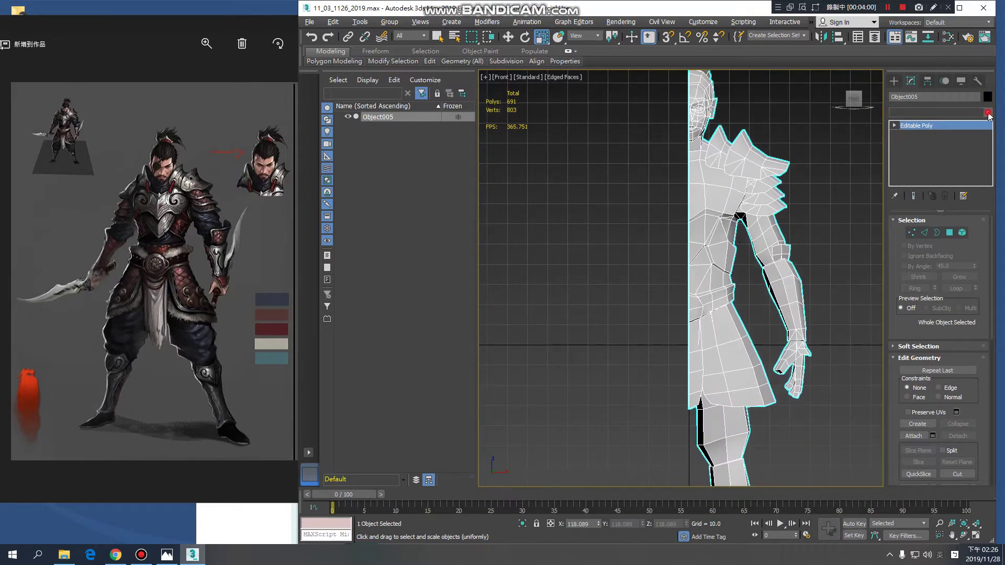
- Add a Symmetry modifier to the warrior's half body
{"action": "left_click", "coordinate": [943, 112]}
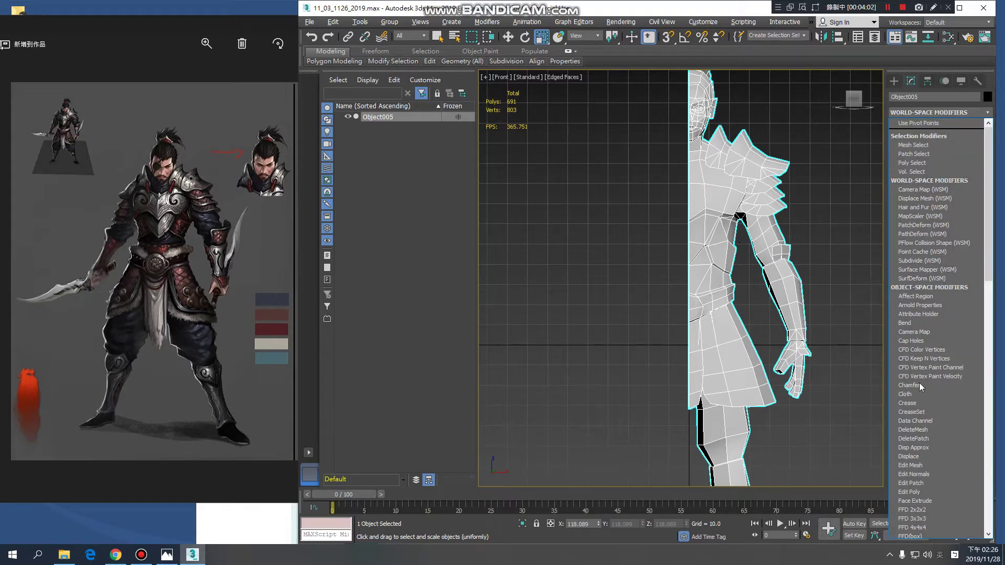
{"action": "scroll", "coordinate": [918, 410], "scroll_direction": "down", "scroll_amount": 14}
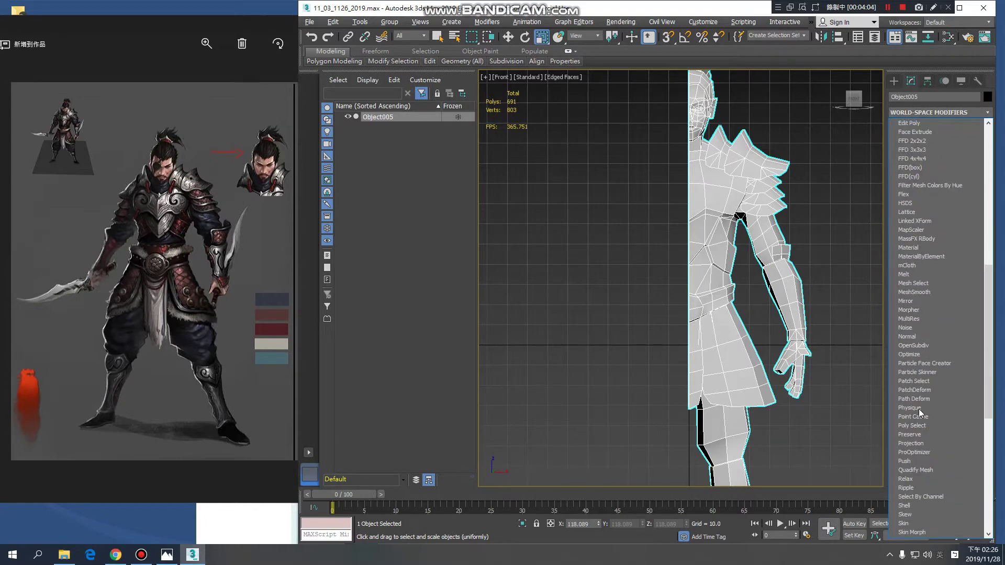
{"action": "key", "text": "s"}
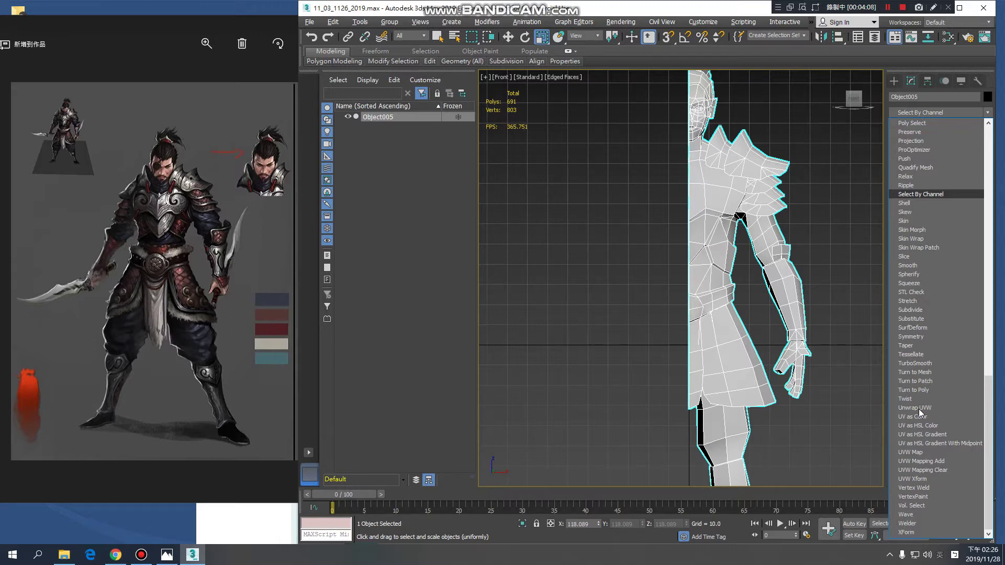
{"action": "key", "text": "Down"}
{"action": "key", "text": "Down"}
{"action": "key", "text": "Down"}
{"action": "key", "text": "Down"}
{"action": "key", "text": "Down"}
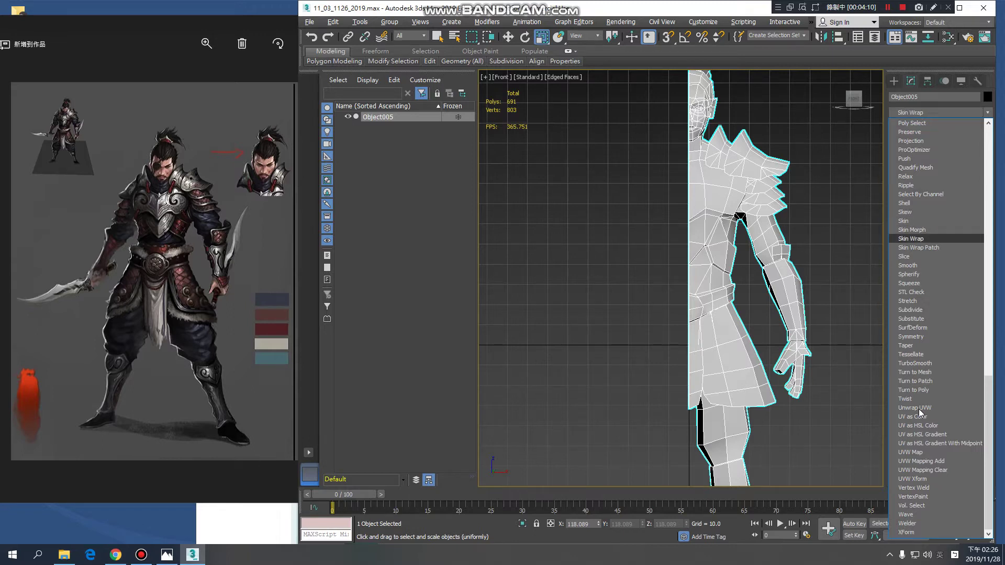
{"action": "left_click", "coordinate": [912, 337]}
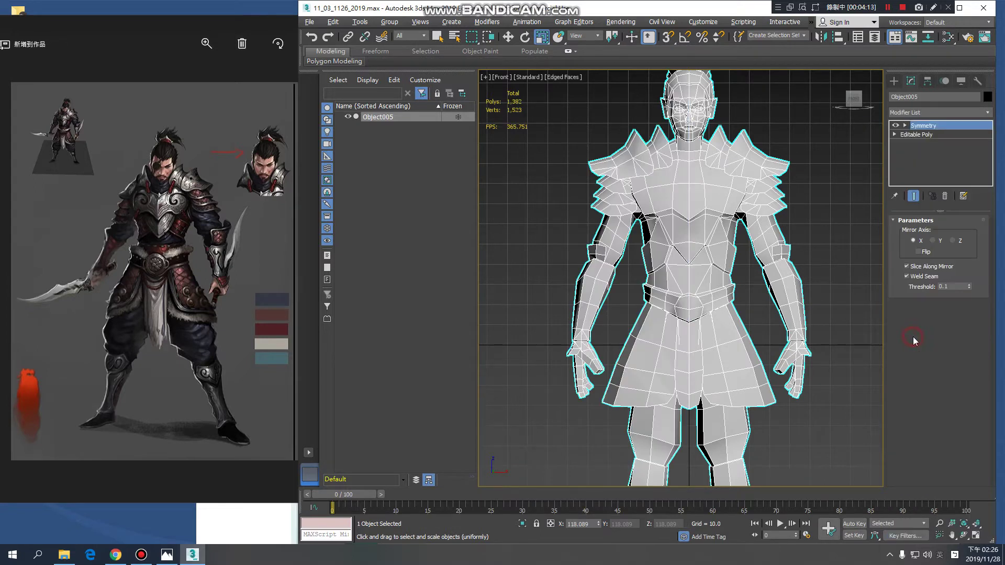
- Examine the mirrored warrior's centre seam across the chest, face and chin, and from below between the legs
{"action": "scroll", "coordinate": [683, 233], "scroll_direction": "up", "scroll_amount": 8}
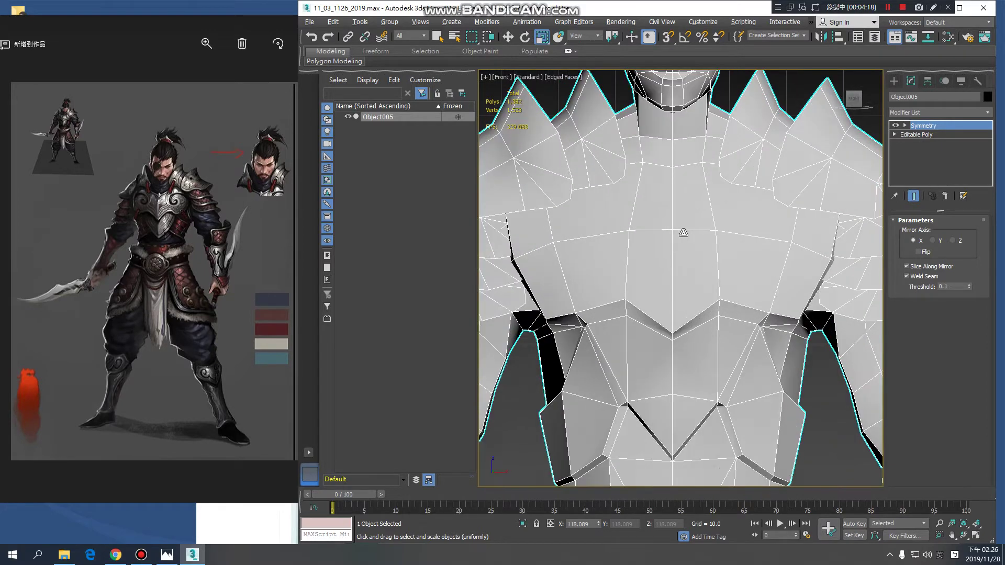
{"action": "middle_click_drag", "start_coordinate": [680, 179], "coordinate": [659, 280]}
{"action": "middle_click_drag", "start_coordinate": [695, 167], "coordinate": [694, 332]}
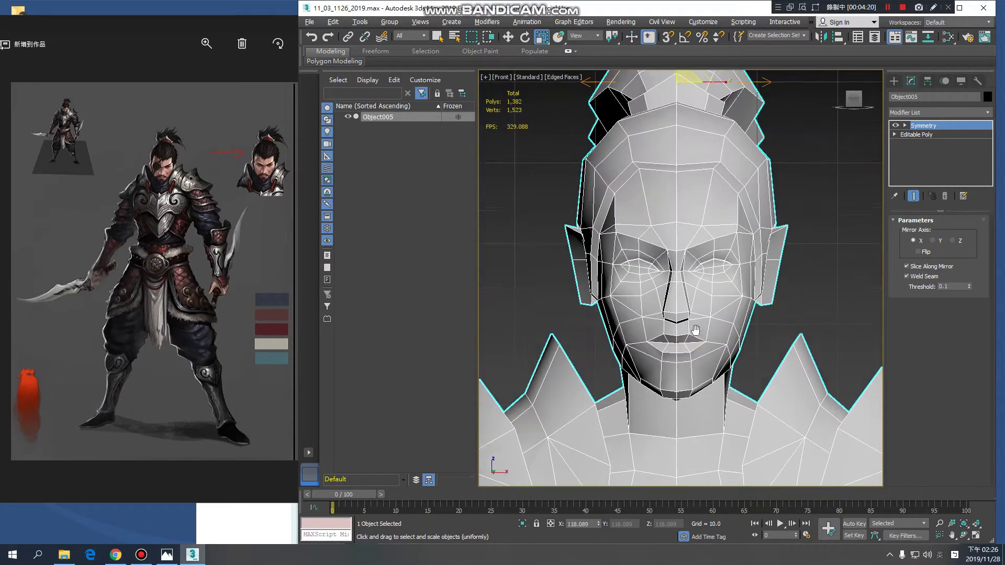
{"action": "scroll", "coordinate": [668, 372], "scroll_direction": "up", "scroll_amount": 6}
{"action": "scroll", "coordinate": [713, 243], "scroll_direction": "down", "scroll_amount": 1}
{"action": "middle_click_drag", "start_coordinate": [682, 258], "coordinate": [681, 253]}
{"action": "middle_click_drag", "start_coordinate": [691, 330], "coordinate": [713, 285]}
{"action": "scroll", "coordinate": [699, 271], "scroll_direction": "down", "scroll_amount": 3}
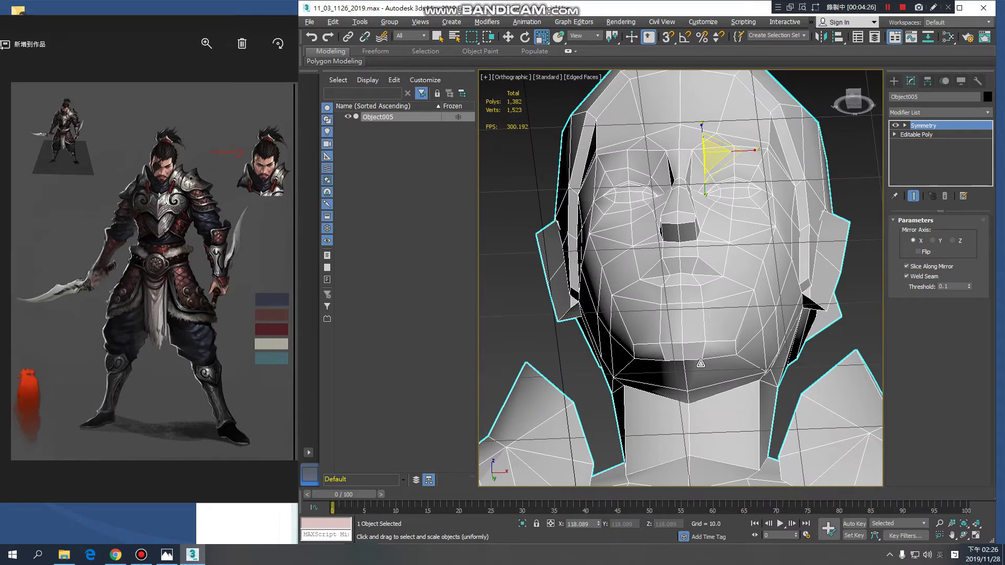
{"action": "scroll", "coordinate": [700, 363], "scroll_direction": "down", "scroll_amount": 5}
{"action": "middle_click_drag", "start_coordinate": [710, 308], "coordinate": [714, 272]}
{"action": "scroll", "coordinate": [713, 272], "scroll_direction": "down", "scroll_amount": 4}
{"action": "middle_click_drag", "start_coordinate": [709, 461], "coordinate": [714, 275]}
{"action": "scroll", "coordinate": [707, 315], "scroll_direction": "up", "scroll_amount": 2}
{"action": "scroll", "coordinate": [707, 314], "scroll_direction": "up", "scroll_amount": 3}
{"action": "scroll", "coordinate": [713, 274], "scroll_direction": "down", "scroll_amount": 3}
{"action": "middle_click_drag", "start_coordinate": [712, 309], "coordinate": [710, 264], "text": "alt"}
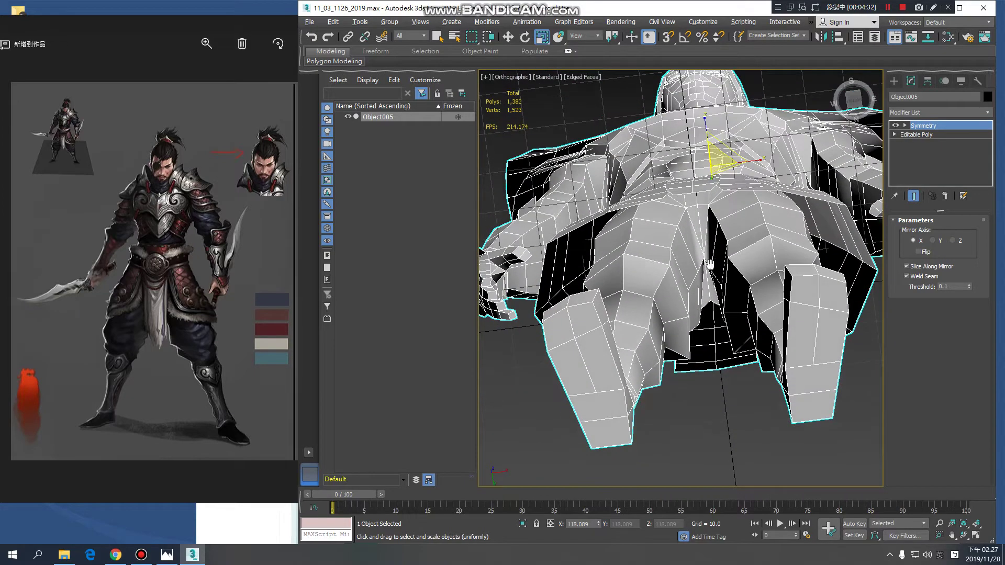
{"action": "scroll", "coordinate": [709, 264], "scroll_direction": "up", "scroll_amount": 6}
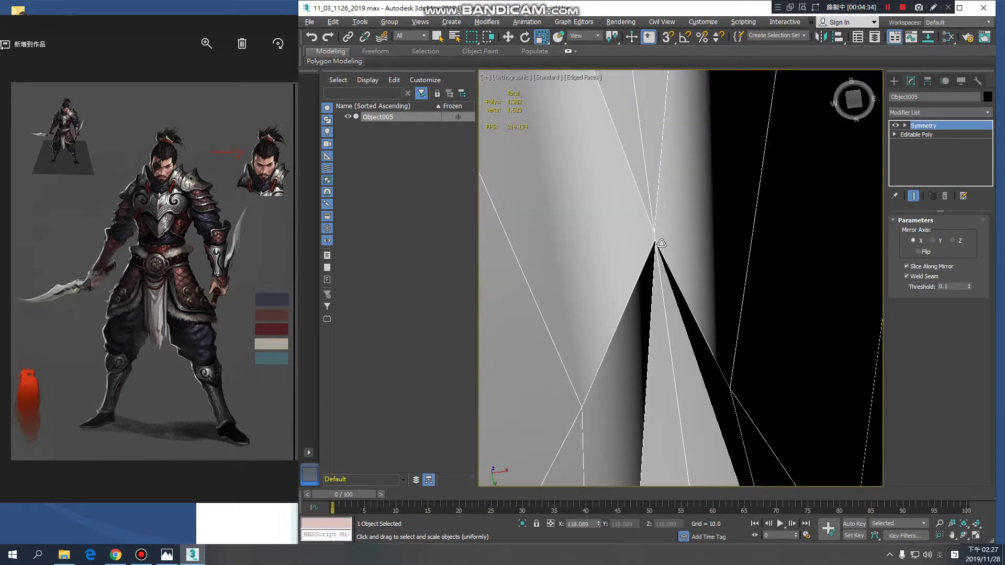
- Show the crotch in wireframe, turn off the Symmetry modifier and enter Vertex editing on the Editable Poly
{"action": "key", "text": "F3"}
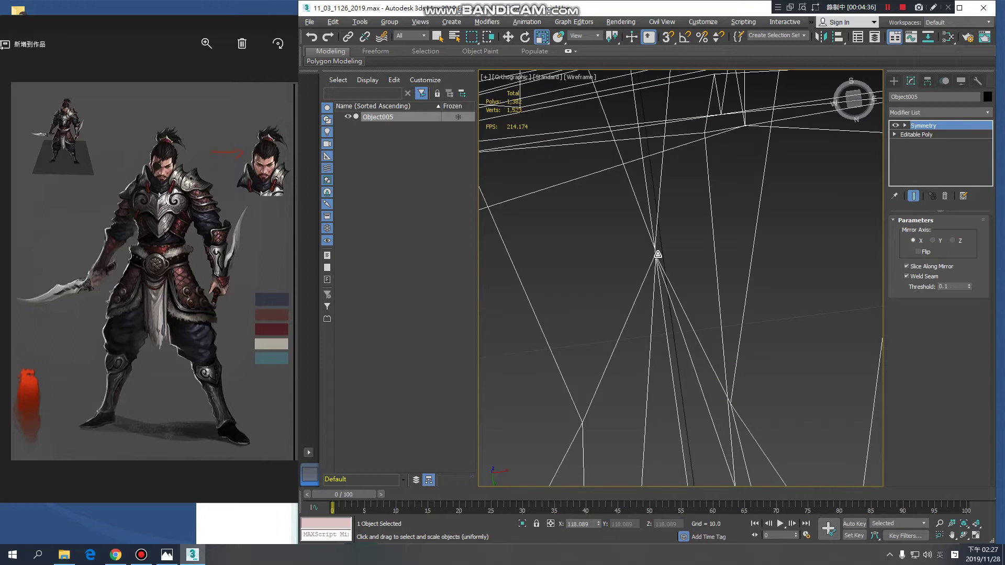
{"action": "left_click", "coordinate": [897, 126]}
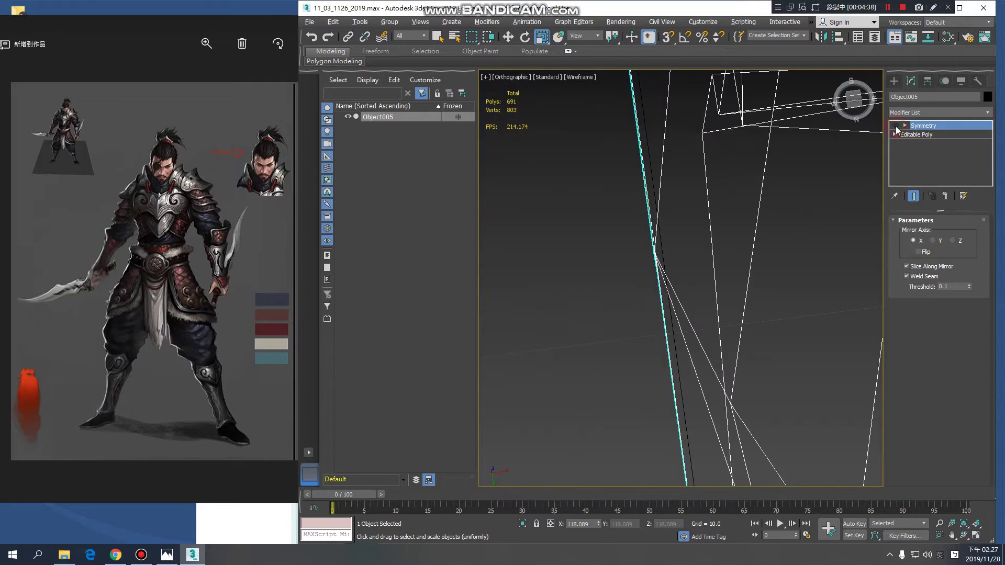
{"action": "middle_click_drag", "start_coordinate": [632, 306], "coordinate": [686, 315], "text": "alt"}
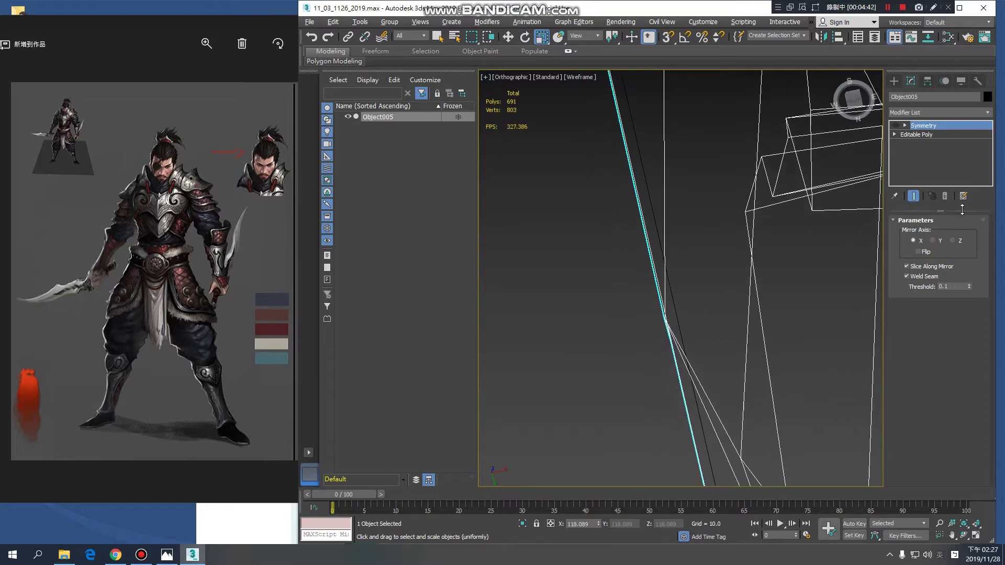
{"action": "left_click", "coordinate": [920, 135]}
{"action": "left_click", "coordinate": [912, 233]}
- Move the crotch vertex off the centre seam to about X 0.945, Y -12.428, Z -4.442
{"action": "middle_click_drag", "start_coordinate": [688, 339], "coordinate": [811, 369]}
{"action": "key", "text": "w"}
{"action": "scroll", "coordinate": [697, 347], "scroll_direction": "down", "scroll_amount": 3}
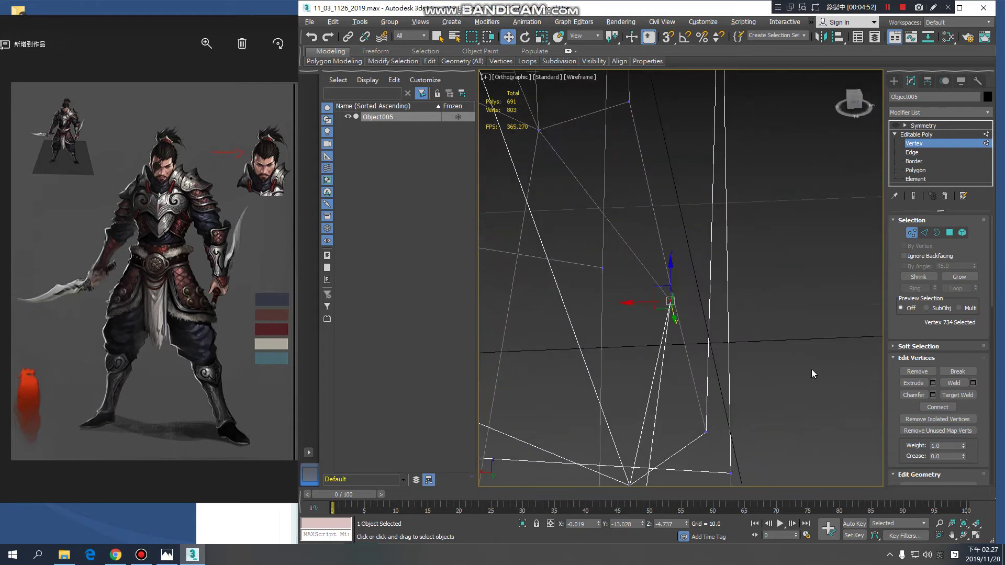
{"action": "left_click_drag", "start_coordinate": [644, 304], "coordinate": [629, 300]}
{"action": "middle_click_drag", "start_coordinate": [644, 321], "coordinate": [599, 267], "text": "alt"}
{"action": "middle_click_drag", "start_coordinate": [621, 331], "coordinate": [643, 314], "text": "alt"}
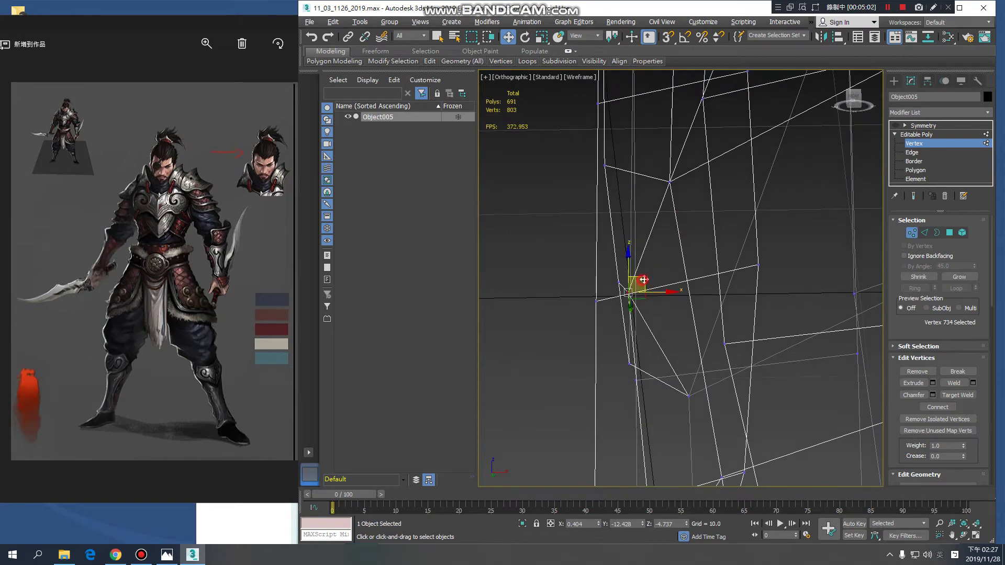
{"action": "left_click_drag", "start_coordinate": [647, 274], "coordinate": [648, 268]}
{"action": "scroll", "coordinate": [650, 283], "scroll_direction": "down", "scroll_amount": 6}
{"action": "middle_click_drag", "start_coordinate": [652, 285], "coordinate": [682, 304], "text": "alt"}
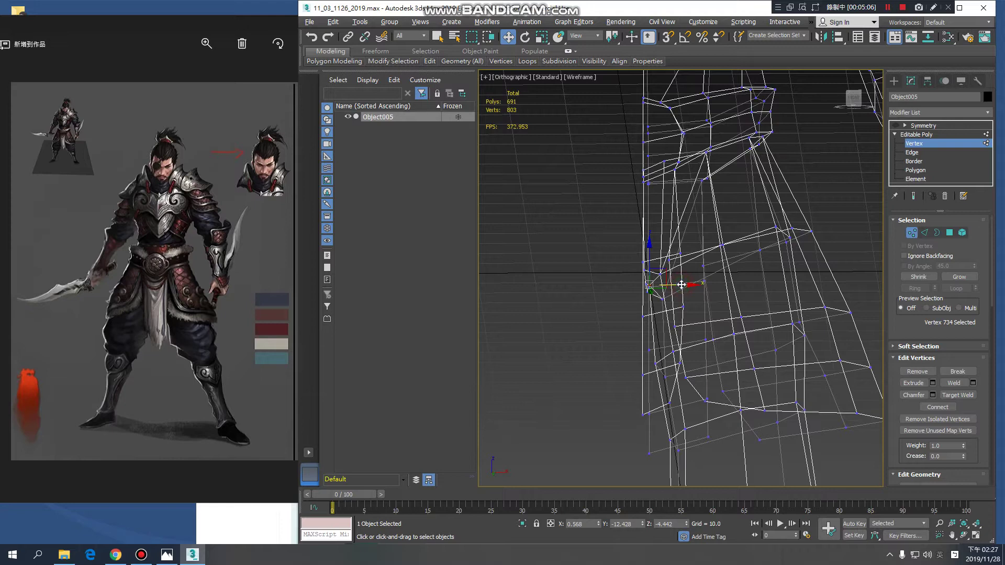
- Return to the Symmetry modifier and turn it back on to mirror the edited half
{"action": "left_click", "coordinate": [914, 196]}
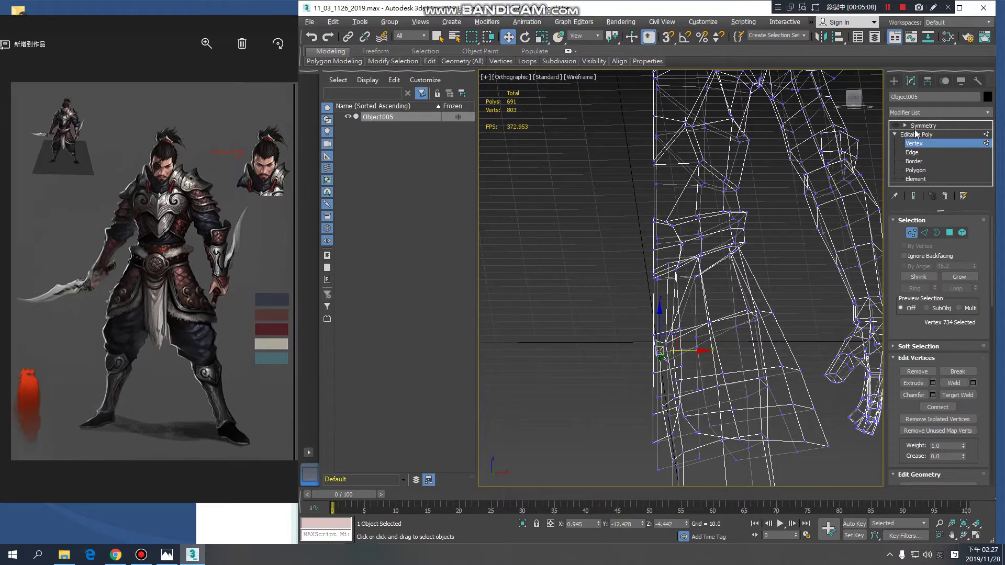
{"action": "left_click", "coordinate": [924, 126]}
{"action": "left_click", "coordinate": [896, 126]}
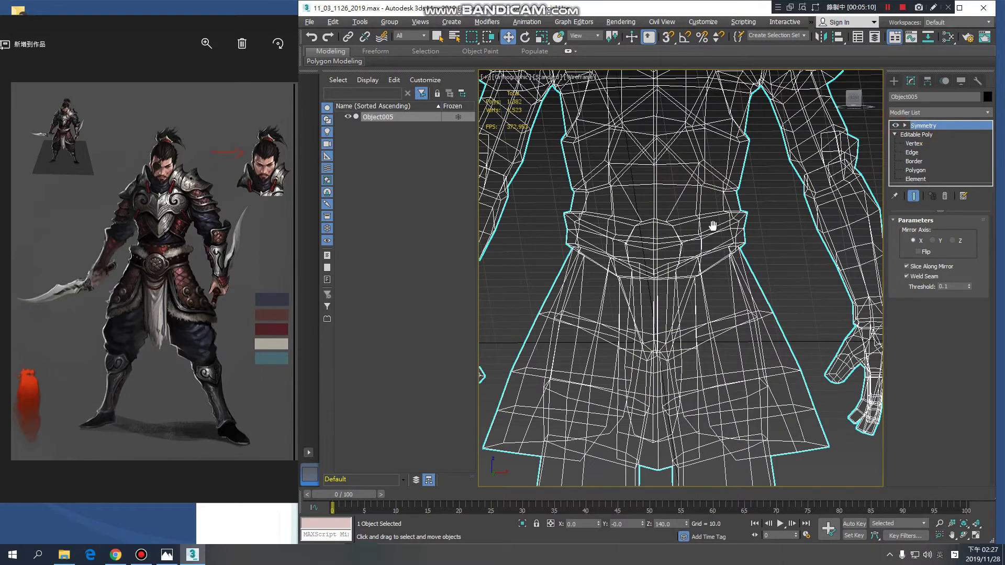
- Examine the mirrored warrior's centre seam in shaded view from between the legs up the body to the face
{"action": "middle_click_drag", "start_coordinate": [713, 226], "coordinate": [696, 268]}
{"action": "key", "text": "F3"}
{"action": "middle_click_drag", "start_coordinate": [691, 329], "coordinate": [635, 288], "text": "alt"}
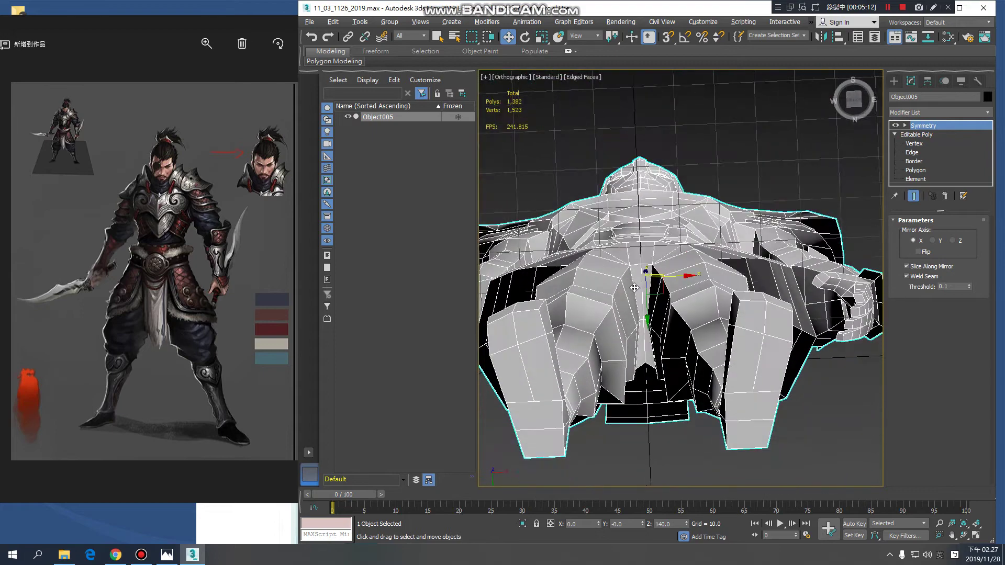
{"action": "scroll", "coordinate": [635, 288], "scroll_direction": "up", "scroll_amount": 6}
{"action": "scroll", "coordinate": [655, 187], "scroll_direction": "down", "scroll_amount": 5}
{"action": "middle_click_drag", "start_coordinate": [657, 246], "coordinate": [661, 361]}
{"action": "scroll", "coordinate": [662, 278], "scroll_direction": "down", "scroll_amount": 3}
{"action": "middle_click_drag", "start_coordinate": [664, 223], "coordinate": [673, 276]}
{"action": "scroll", "coordinate": [661, 329], "scroll_direction": "down", "scroll_amount": 2}
{"action": "middle_click_drag", "start_coordinate": [659, 241], "coordinate": [645, 365]}
{"action": "scroll", "coordinate": [636, 350], "scroll_direction": "up", "scroll_amount": 4}
{"action": "scroll", "coordinate": [644, 365], "scroll_direction": "up", "scroll_amount": 2}
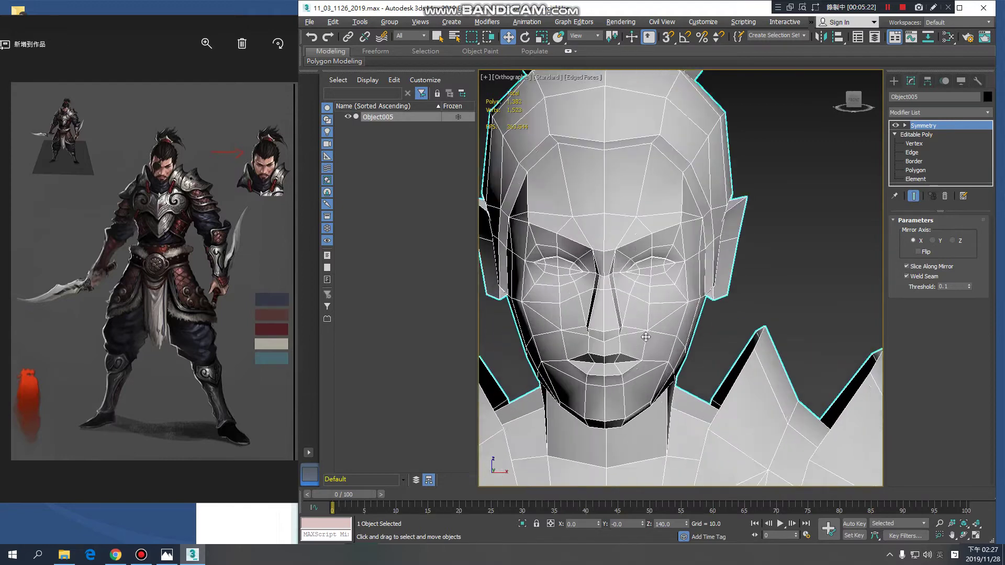
- Examine the seam under the chin and along the neck and upper chest from below and the front
{"action": "scroll", "coordinate": [643, 369], "scroll_direction": "down", "scroll_amount": 2}
{"action": "middle_click_drag", "start_coordinate": [641, 403], "coordinate": [696, 230], "text": "alt"}
{"action": "scroll", "coordinate": [699, 229], "scroll_direction": "up", "scroll_amount": 6}
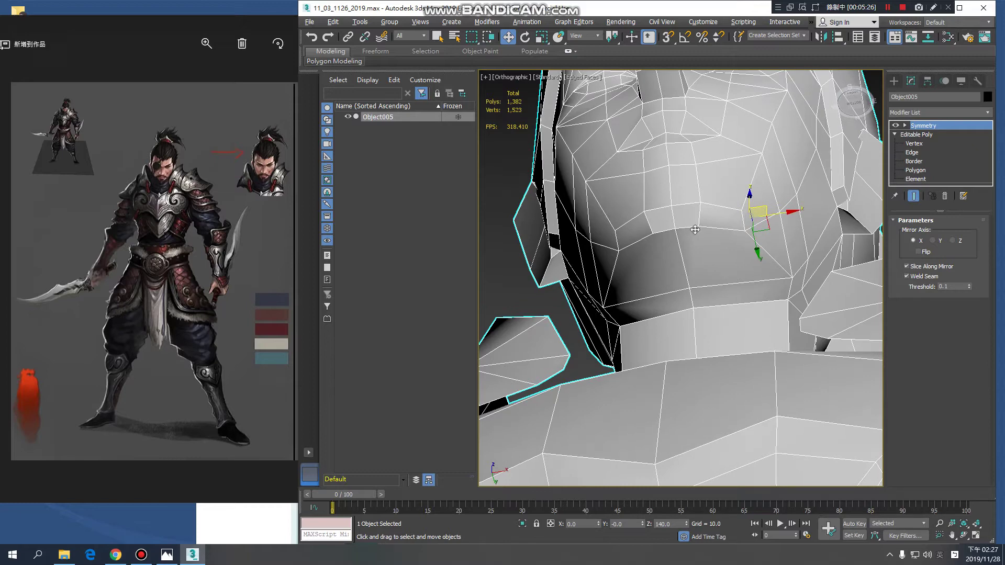
{"action": "middle_click_drag", "start_coordinate": [729, 311], "coordinate": [768, 319]}
{"action": "scroll", "coordinate": [727, 296], "scroll_direction": "down", "scroll_amount": 3}
{"action": "middle_click_drag", "start_coordinate": [763, 250], "coordinate": [687, 441]}
{"action": "scroll", "coordinate": [747, 278], "scroll_direction": "up", "scroll_amount": 3}
{"action": "scroll", "coordinate": [714, 264], "scroll_direction": "down", "scroll_amount": 3}
{"action": "scroll", "coordinate": [664, 306], "scroll_direction": "up", "scroll_amount": 3}
{"action": "middle_click_drag", "start_coordinate": [692, 340], "coordinate": [701, 308], "text": "alt"}
{"action": "middle_click_drag", "start_coordinate": [700, 308], "coordinate": [694, 204]}
{"action": "scroll", "coordinate": [693, 242], "scroll_direction": "up", "scroll_amount": 3}
{"action": "scroll", "coordinate": [704, 288], "scroll_direction": "down", "scroll_amount": 4}
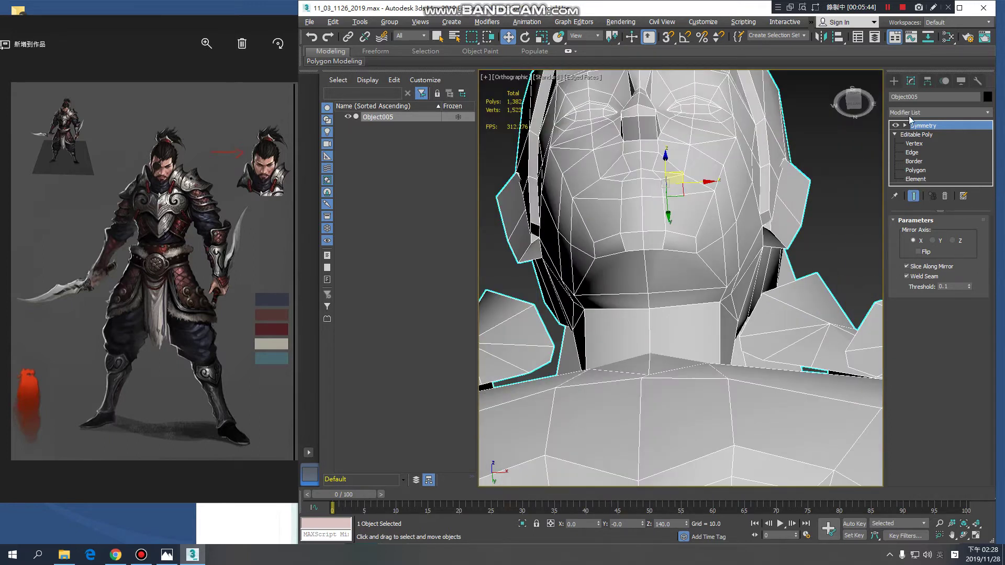
- Go to the Editable Poly below Symmetry with the mirrored end result shown and enter Vertex editing
{"action": "left_click", "coordinate": [925, 135]}
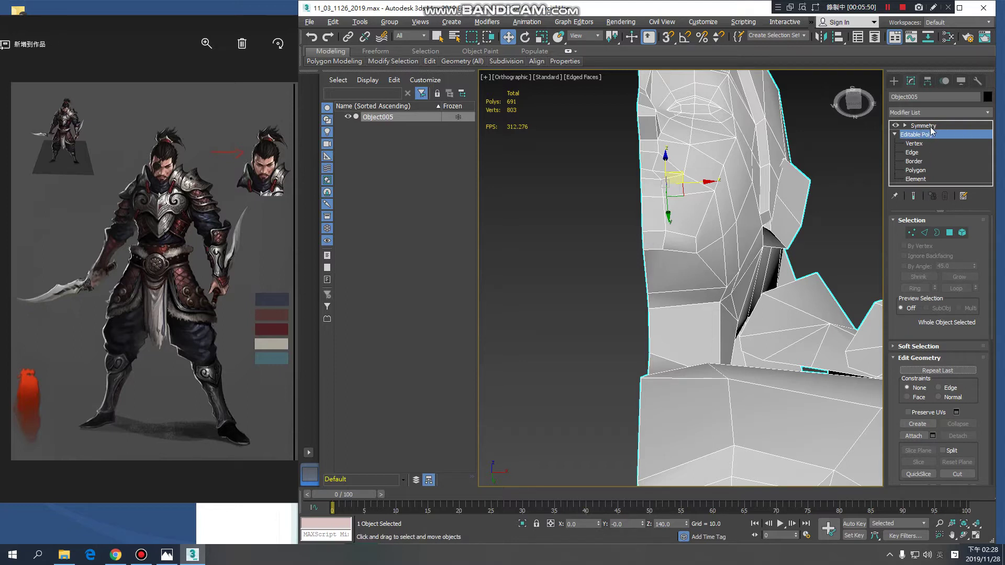
{"action": "left_click", "coordinate": [914, 198]}
{"action": "left_click", "coordinate": [914, 197]}
{"action": "left_click", "coordinate": [915, 197]}
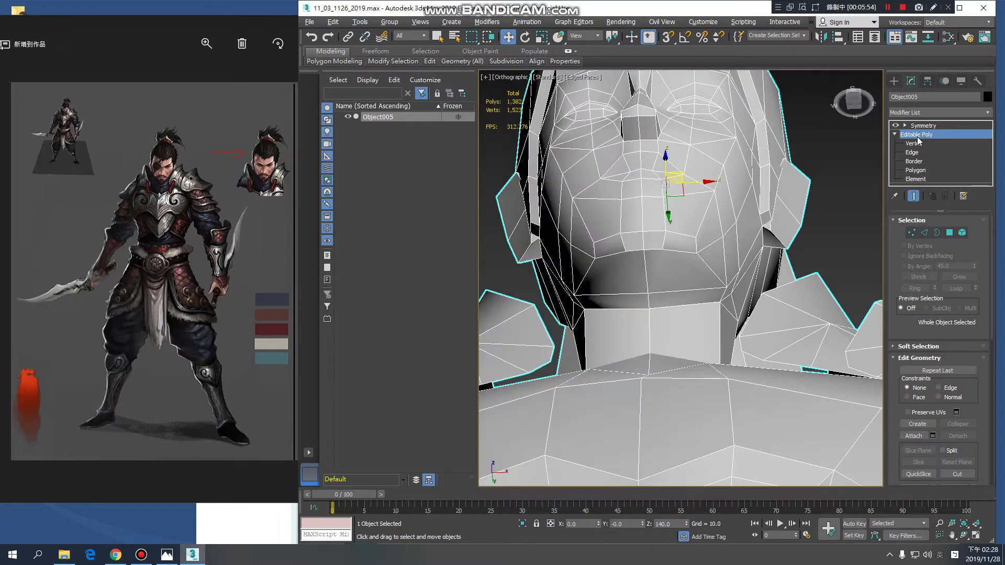
{"action": "left_click", "coordinate": [916, 198]}
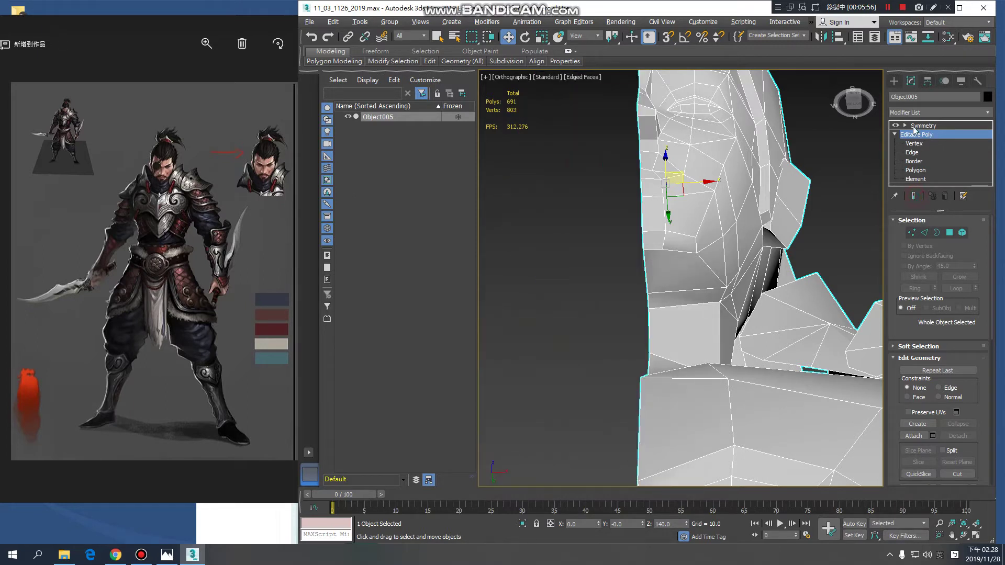
{"action": "left_click", "coordinate": [915, 198]}
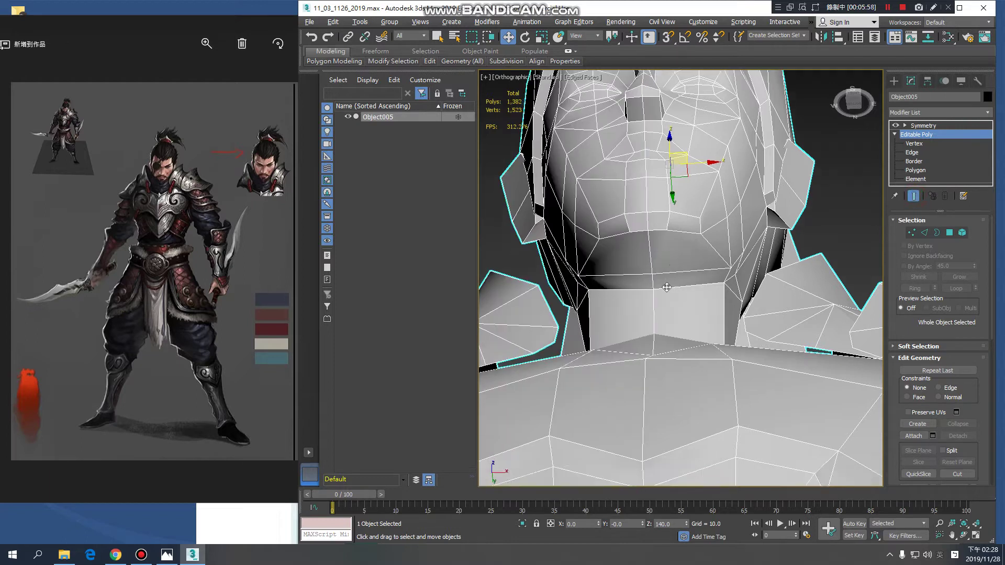
{"action": "left_click", "coordinate": [926, 144]}
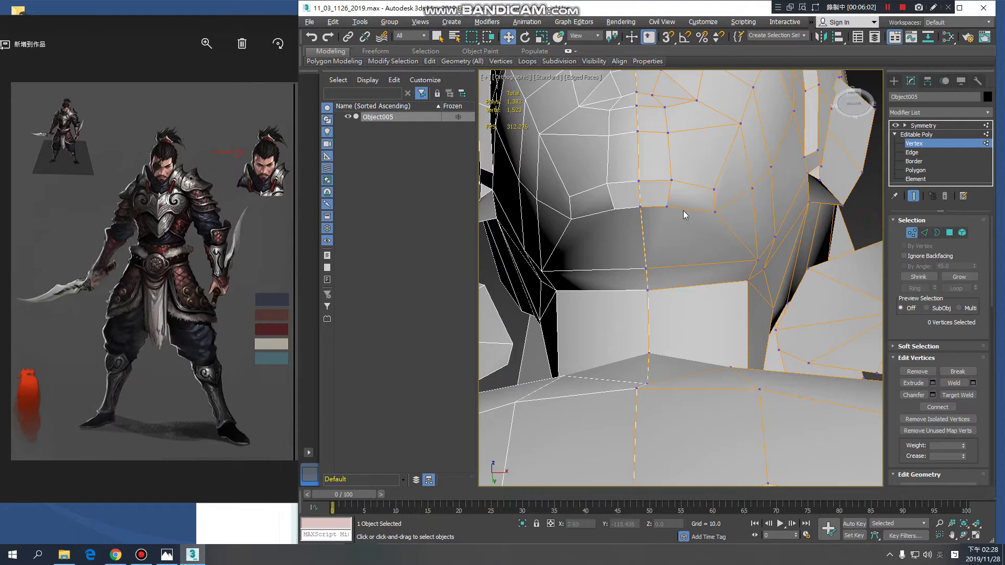
- Connect the centre-seam vertex under the chin to the neighbouring jaw vertex with an edge
{"action": "left_click_drag", "start_coordinate": [987, 425], "coordinate": [988, 83]}
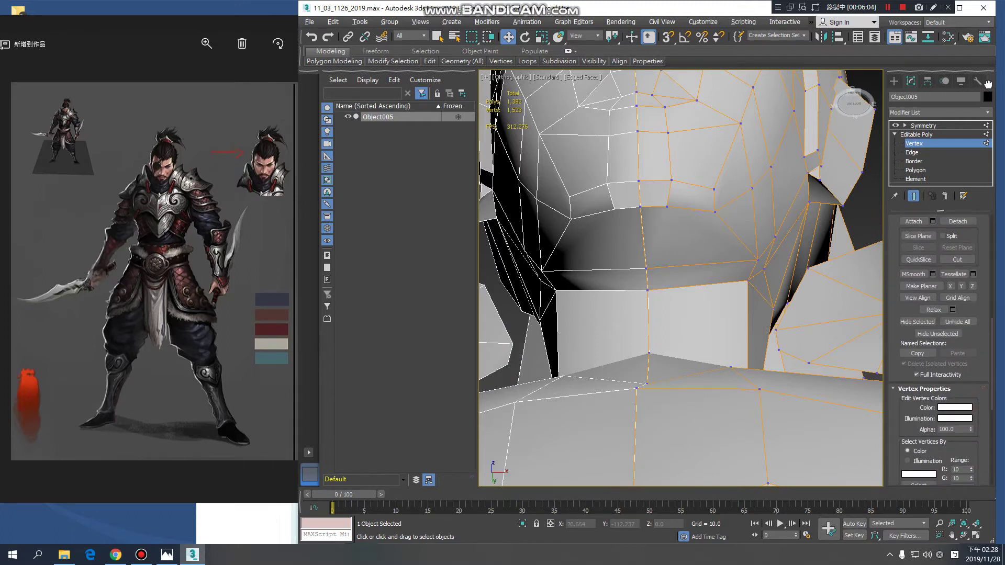
{"action": "right_click", "coordinate": [646, 270]}
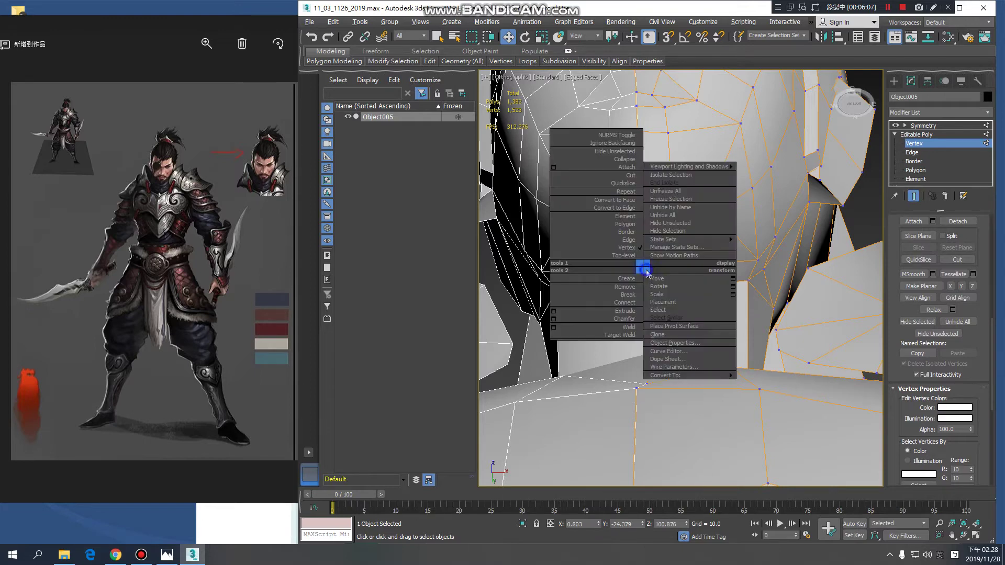
{"action": "left_click", "coordinate": [628, 304]}
- Connect the sole's middle vertex near the heel to the border vertices on both sides of the foot
{"action": "middle_click_drag", "start_coordinate": [671, 274], "coordinate": [707, 231]}
{"action": "scroll", "coordinate": [658, 243], "scroll_direction": "down", "scroll_amount": 4}
{"action": "scroll", "coordinate": [707, 230], "scroll_direction": "down", "scroll_amount": 4}
{"action": "middle_click_drag", "start_coordinate": [707, 231], "coordinate": [693, 304], "text": "alt"}
{"action": "scroll", "coordinate": [697, 279], "scroll_direction": "up", "scroll_amount": 3}
{"action": "middle_click_drag", "start_coordinate": [719, 257], "coordinate": [743, 425], "text": "alt"}
{"action": "middle_click_drag", "start_coordinate": [721, 289], "coordinate": [758, 233], "text": "alt"}
{"action": "middle_click_drag", "start_coordinate": [759, 439], "coordinate": [656, 305]}
{"action": "scroll", "coordinate": [753, 232], "scroll_direction": "up", "scroll_amount": 5}
{"action": "scroll", "coordinate": [665, 298], "scroll_direction": "up", "scroll_amount": 5}
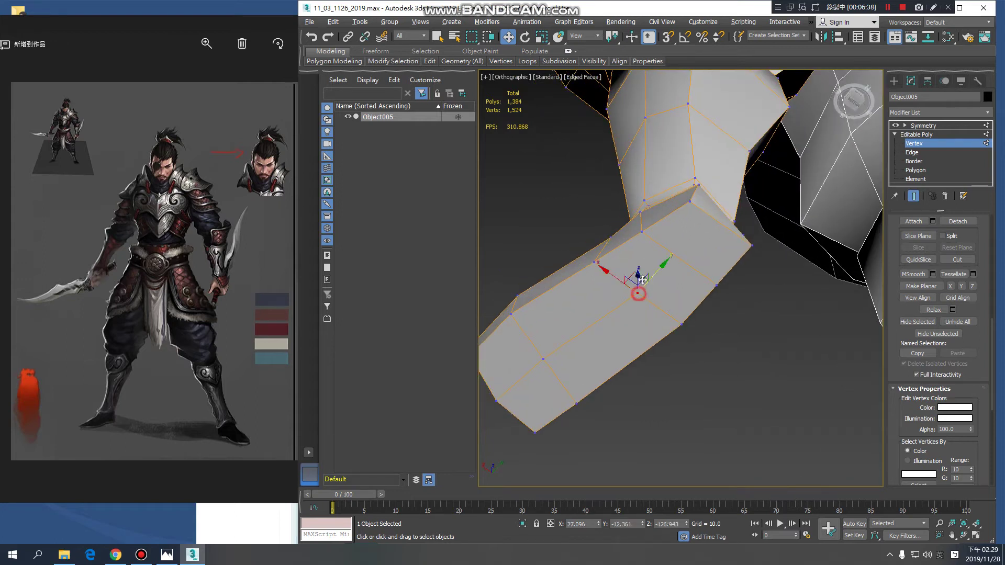
{"action": "right_click", "coordinate": [642, 233]}
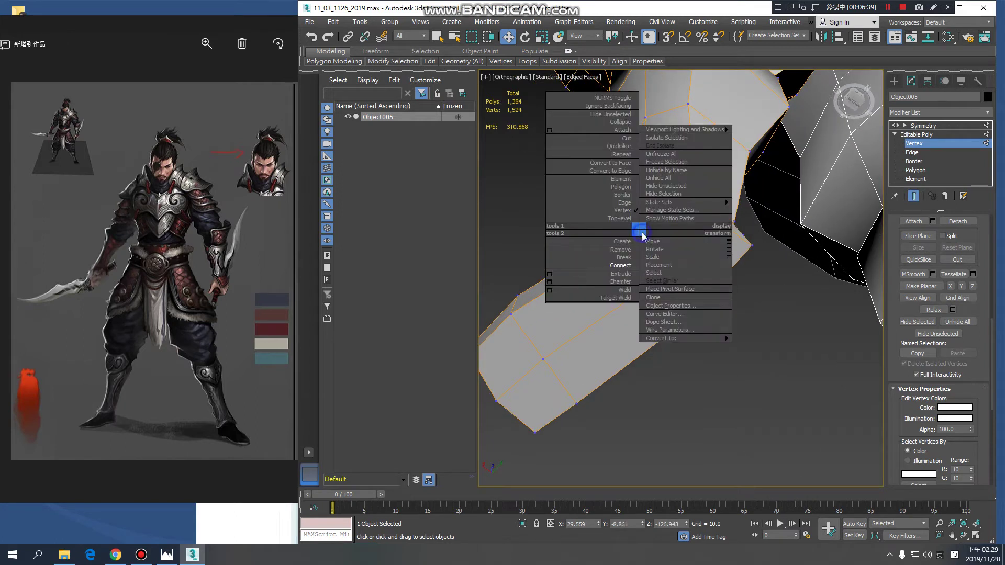
{"action": "left_click", "coordinate": [630, 268]}
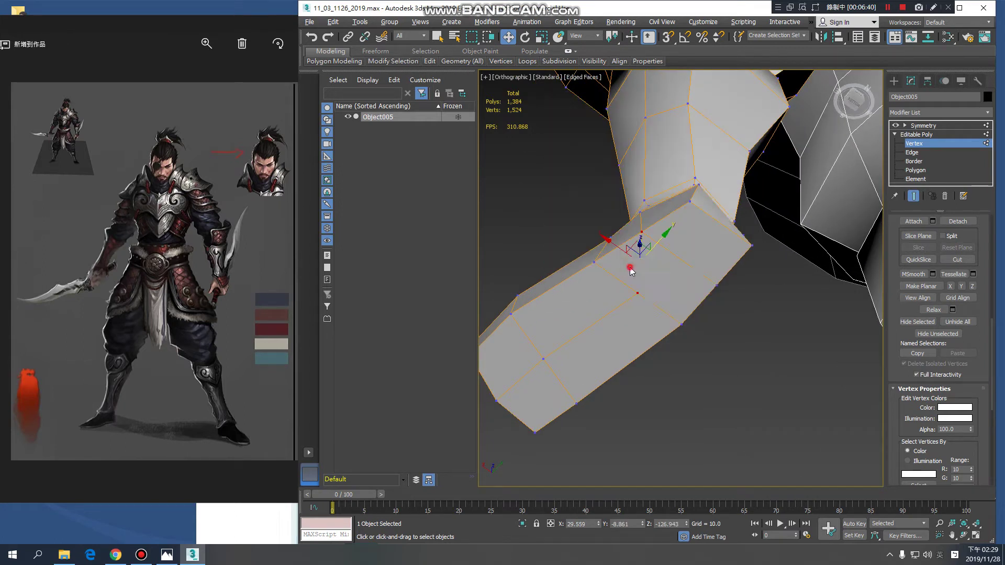
{"action": "right_click", "coordinate": [718, 287]}
{"action": "left_click", "coordinate": [704, 319]}
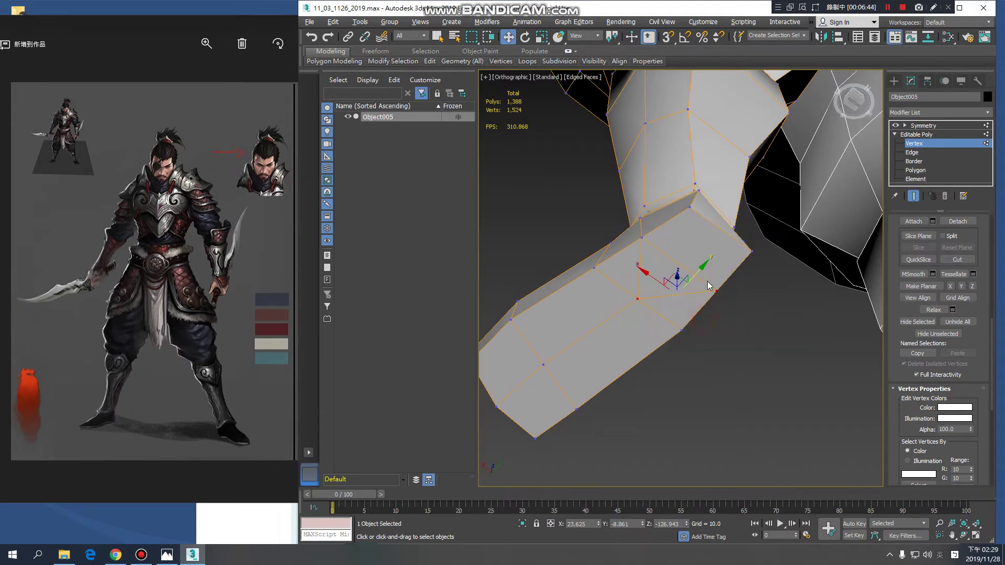
- Examine the feet, legs and whole mirrored body from the side and front
{"action": "scroll", "coordinate": [711, 265], "scroll_direction": "down", "scroll_amount": 5}
{"action": "middle_click_drag", "start_coordinate": [713, 261], "coordinate": [878, 342], "text": "alt"}
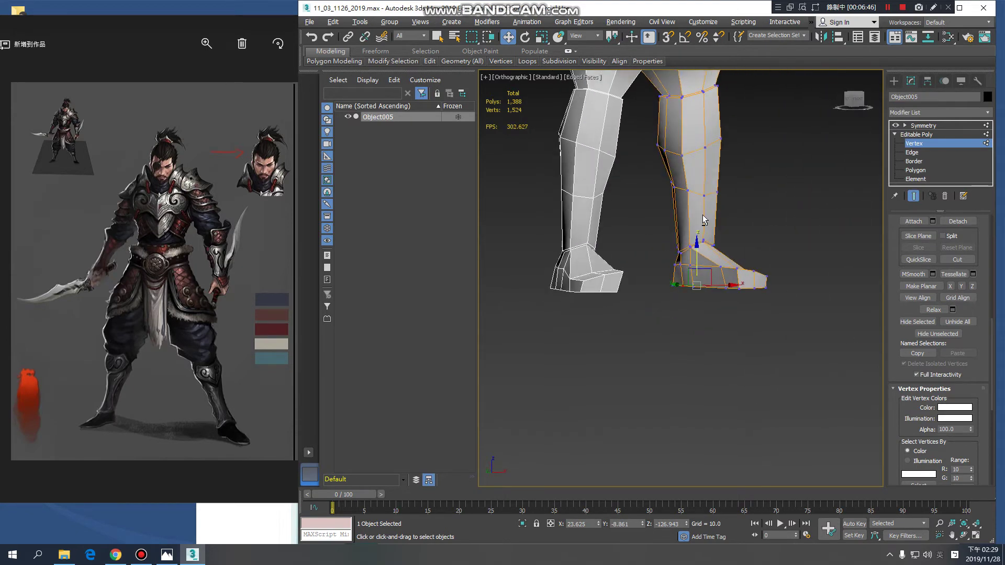
{"action": "scroll", "coordinate": [702, 236], "scroll_direction": "down", "scroll_amount": 4}
{"action": "scroll", "coordinate": [639, 273], "scroll_direction": "up", "scroll_amount": 4}
{"action": "middle_click_drag", "start_coordinate": [639, 273], "coordinate": [600, 258], "text": "alt"}
{"action": "middle_click_drag", "start_coordinate": [660, 225], "coordinate": [690, 404]}
{"action": "middle_click_drag", "start_coordinate": [697, 344], "coordinate": [711, 298], "text": "alt"}
{"action": "scroll", "coordinate": [710, 299], "scroll_direction": "down", "scroll_amount": 4}
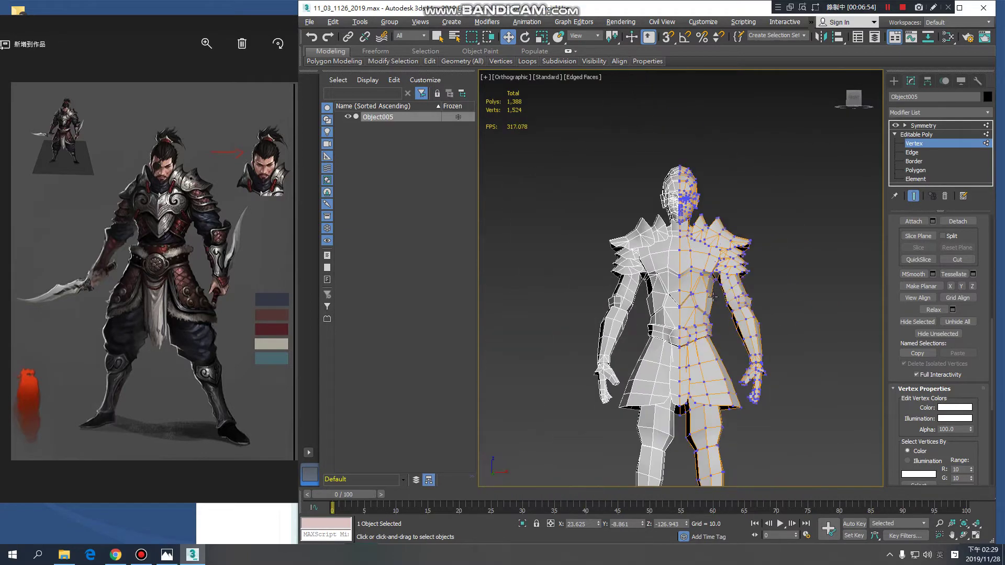
- Leave Vertex editing and return to the Symmetry modifier with the mirrored upper body in front view
{"action": "left_click", "coordinate": [936, 138]}
{"action": "scroll", "coordinate": [680, 232], "scroll_direction": "up", "scroll_amount": 3}
{"action": "middle_click_drag", "start_coordinate": [679, 233], "coordinate": [686, 308], "text": "alt"}
{"action": "scroll", "coordinate": [723, 266], "scroll_direction": "down", "scroll_amount": 2}
{"action": "left_click", "coordinate": [931, 127]}
{"action": "middle_click_drag", "start_coordinate": [615, 265], "coordinate": [748, 245], "text": "alt"}
{"action": "middle_click_drag", "start_coordinate": [710, 286], "coordinate": [699, 295], "text": "alt"}
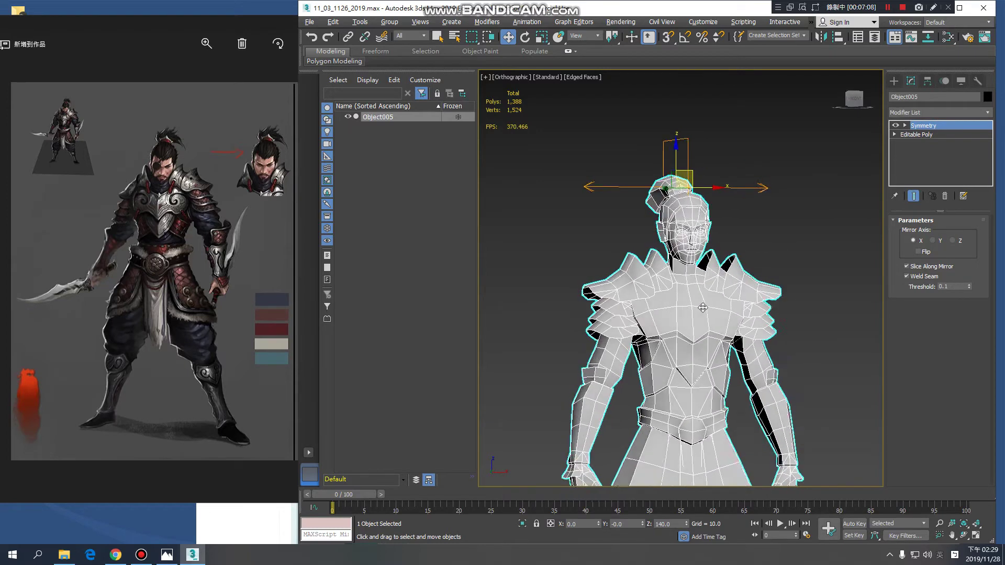
{"action": "scroll", "coordinate": [699, 295], "scroll_direction": "up", "scroll_amount": 3}
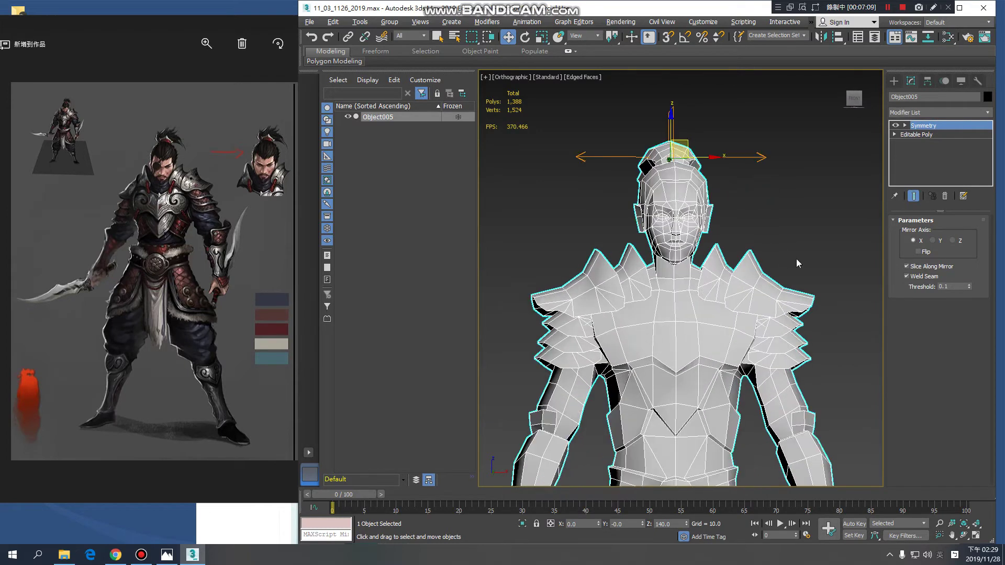
- Collapse the stack to the Symmetry modifier so the warrior is a single Editable Poly
{"action": "right_click", "coordinate": [924, 127]}
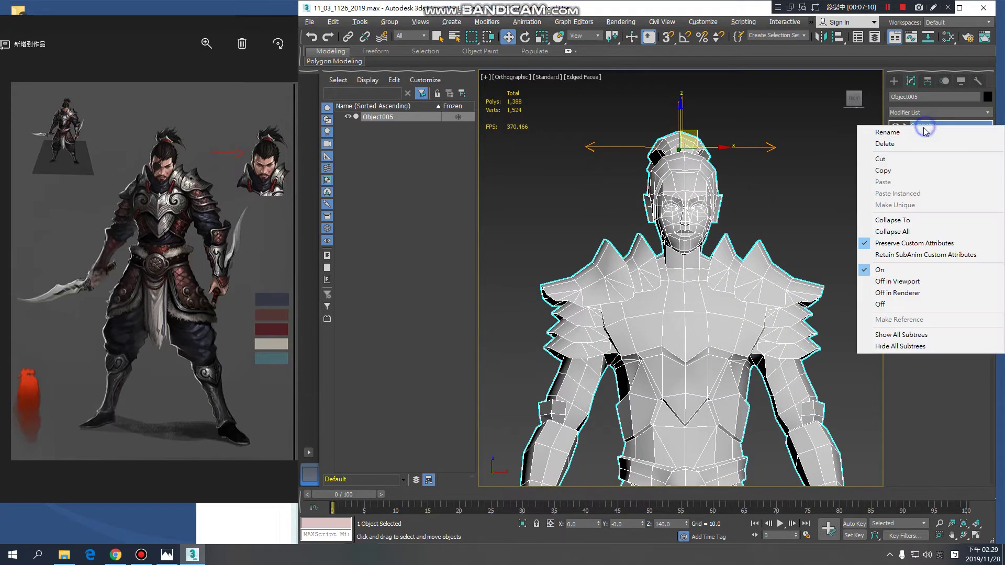
{"action": "left_click", "coordinate": [893, 221]}
{"action": "left_click", "coordinate": [693, 323]}
{"action": "scroll", "coordinate": [696, 325], "scroll_direction": "down", "scroll_amount": 3}
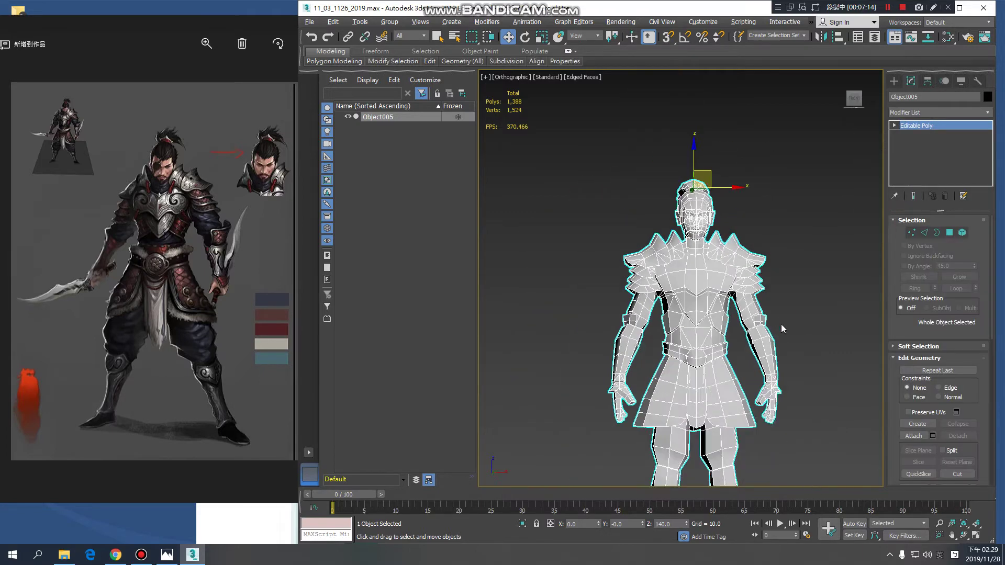
- Reselect the collapsed warrior and check the full figure from the front and at an angle
{"action": "middle_click_drag", "start_coordinate": [781, 324], "coordinate": [809, 324], "text": "alt"}
{"action": "left_click", "coordinate": [809, 324]}
{"action": "left_click", "coordinate": [722, 302]}
{"action": "scroll", "coordinate": [722, 302], "scroll_direction": "down", "scroll_amount": 3}
{"action": "middle_click_drag", "start_coordinate": [723, 301], "coordinate": [768, 310], "text": "alt"}
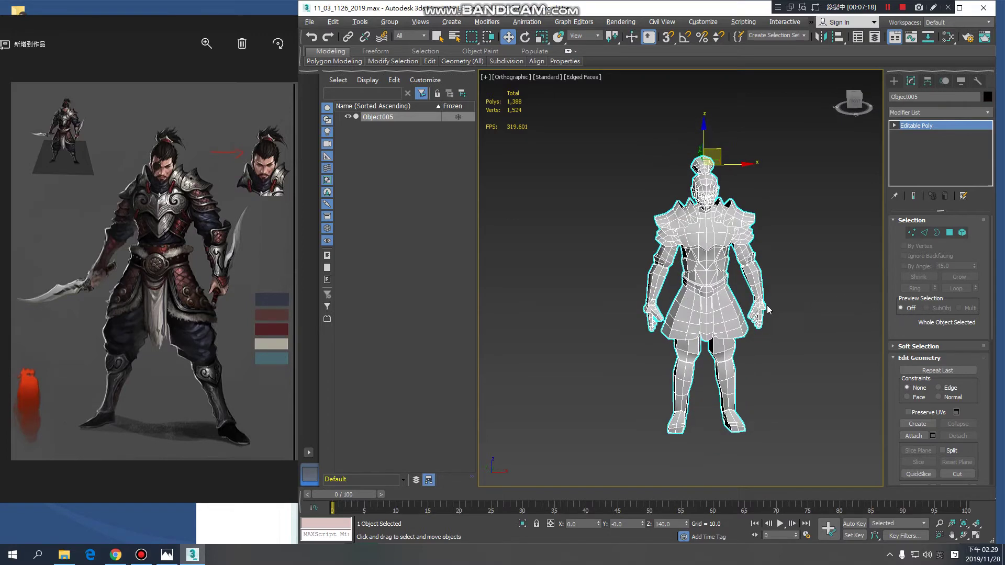
{"action": "middle_click_drag", "start_coordinate": [688, 355], "coordinate": [861, 152], "text": "alt"}
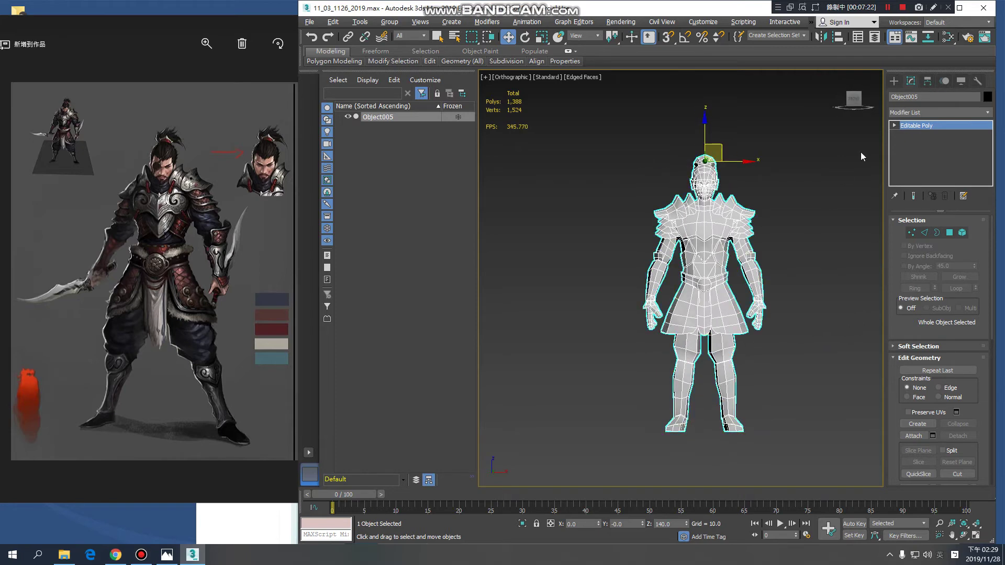
- Switch to the Perspective view and apply the Reset XForm utility to the selected warrior
{"action": "left_click", "coordinate": [977, 82]}
{"action": "scroll", "coordinate": [742, 312], "scroll_direction": "up", "scroll_amount": 2}
{"action": "middle_click_drag", "start_coordinate": [741, 311], "coordinate": [715, 319], "text": "alt"}
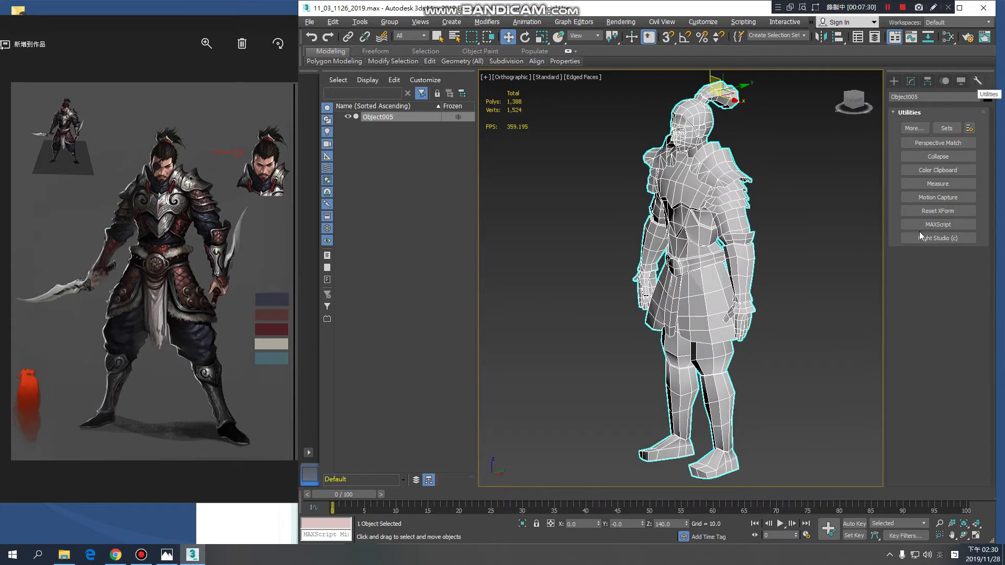
{"action": "middle_click_drag", "start_coordinate": [825, 265], "coordinate": [828, 285], "text": "alt"}
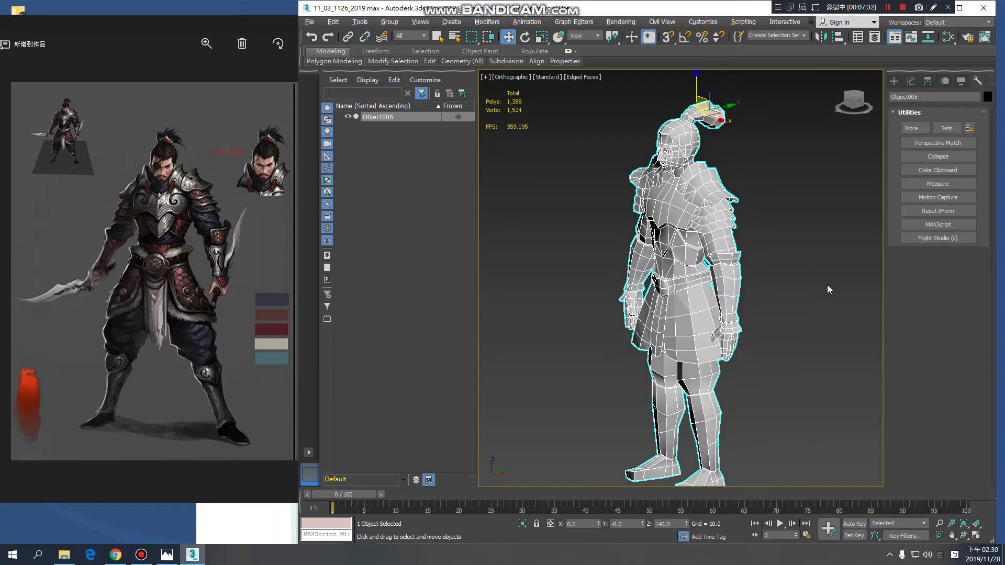
{"action": "key", "text": "p"}
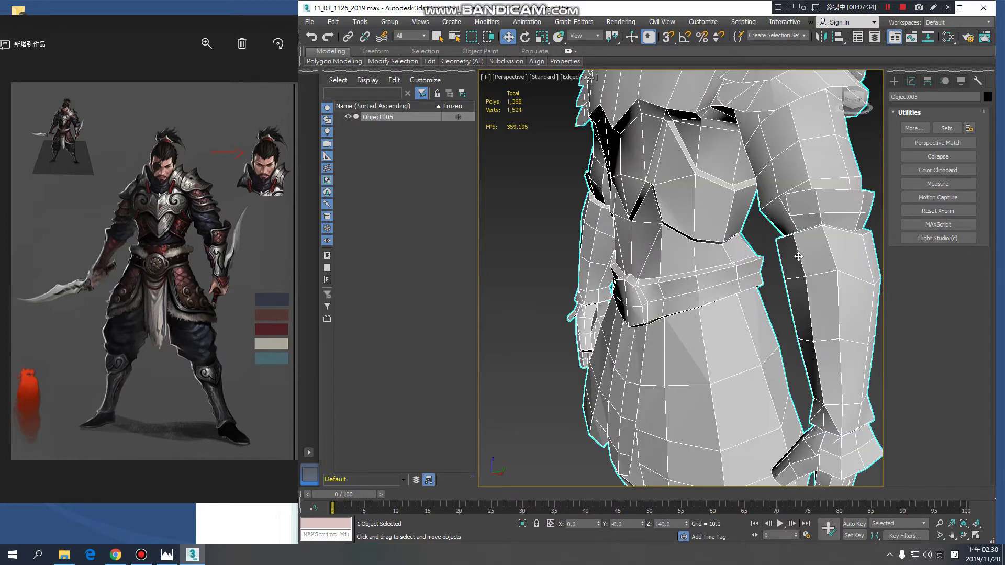
{"action": "scroll", "coordinate": [793, 251], "scroll_direction": "down", "scroll_amount": 5}
{"action": "middle_click_drag", "start_coordinate": [755, 294], "coordinate": [751, 289]}
{"action": "left_click", "coordinate": [956, 211]}
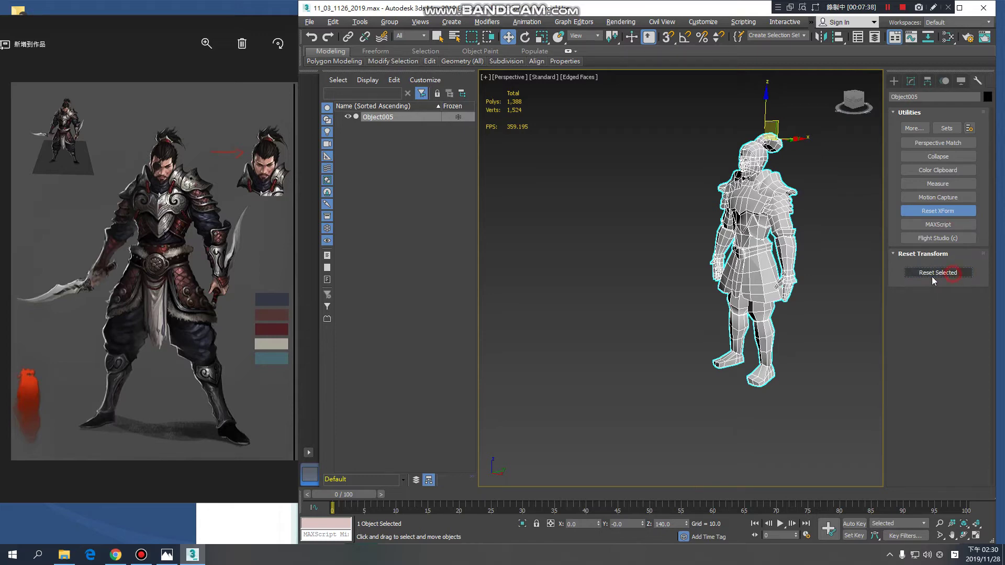
{"action": "scroll", "coordinate": [786, 265], "scroll_direction": "up", "scroll_amount": 3}
- Inspect the XForm modifier above the Editable Poly and check the warrior in Perspective and Front views
{"action": "left_click", "coordinate": [910, 82]}
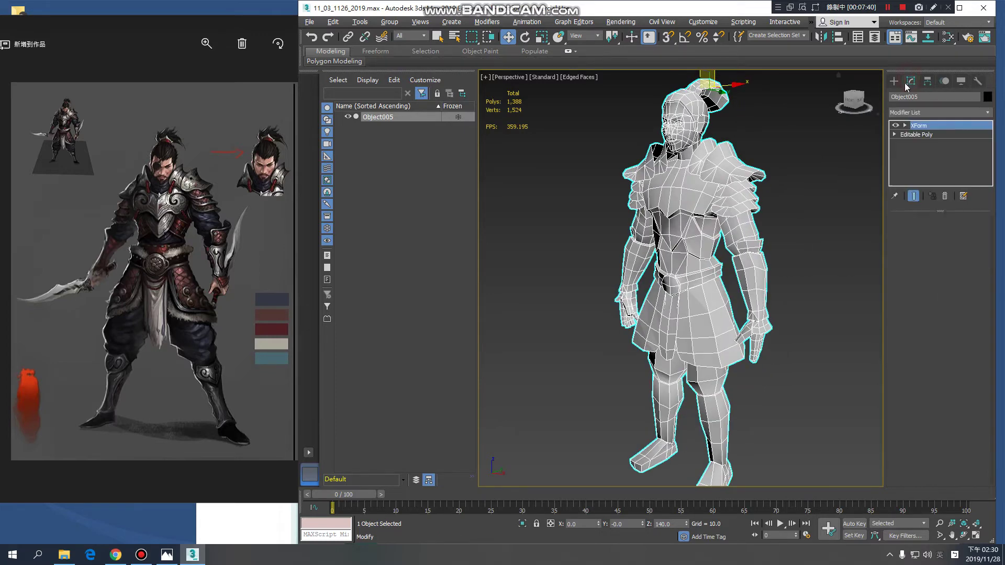
{"action": "middle_click_drag", "start_coordinate": [707, 202], "coordinate": [890, 173], "text": "alt"}
{"action": "middle_click_drag", "start_coordinate": [706, 149], "coordinate": [693, 155], "text": "alt"}
{"action": "middle_click_drag", "start_coordinate": [674, 212], "coordinate": [536, 216], "text": "alt"}
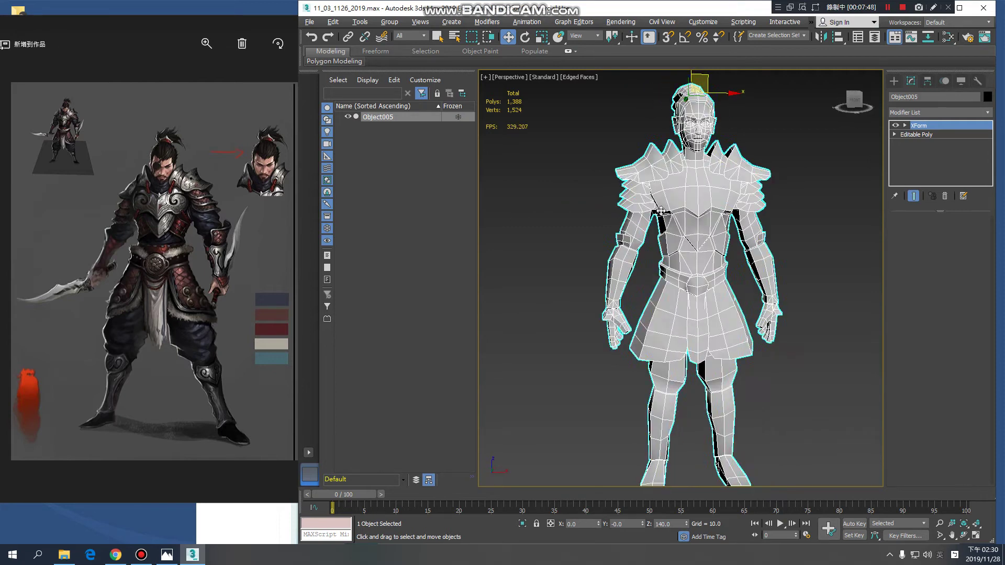
{"action": "left_click", "coordinate": [920, 135]}
{"action": "left_click", "coordinate": [919, 125]}
{"action": "middle_click_drag", "start_coordinate": [735, 226], "coordinate": [812, 198]}
{"action": "scroll", "coordinate": [709, 209], "scroll_direction": "down", "scroll_amount": 4}
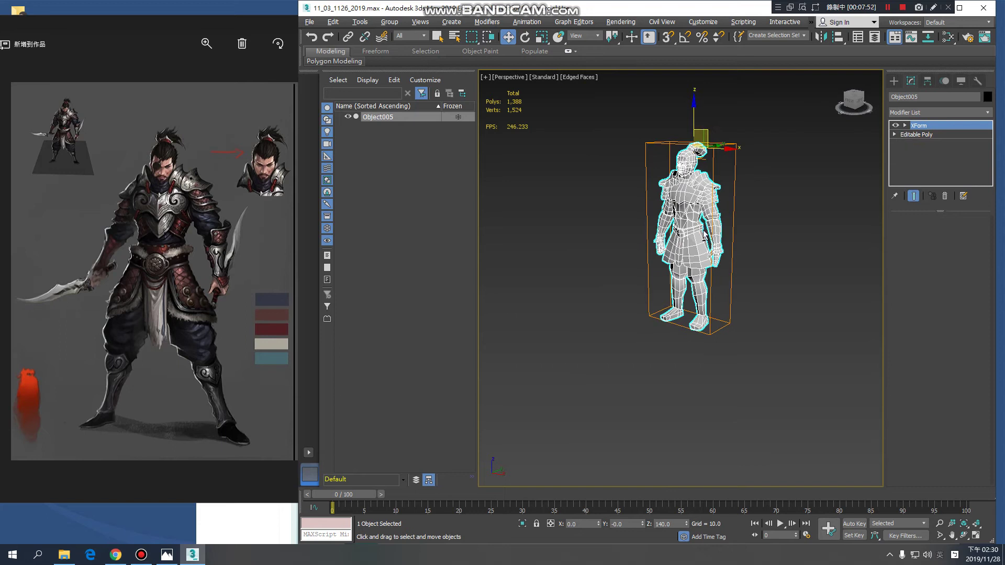
{"action": "key", "text": "f"}
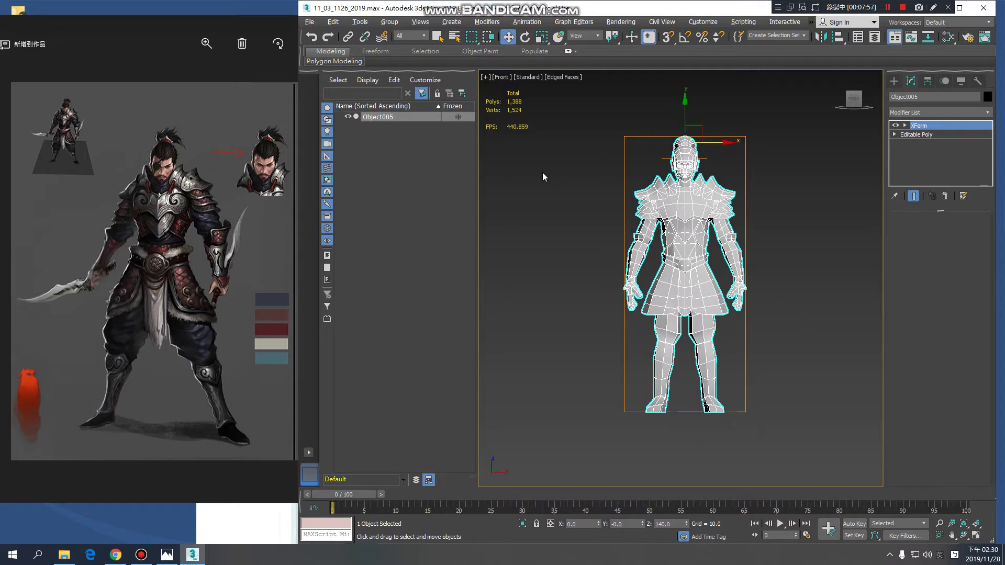
{"action": "middle_click_drag", "start_coordinate": [734, 348], "coordinate": [771, 350], "text": "alt"}
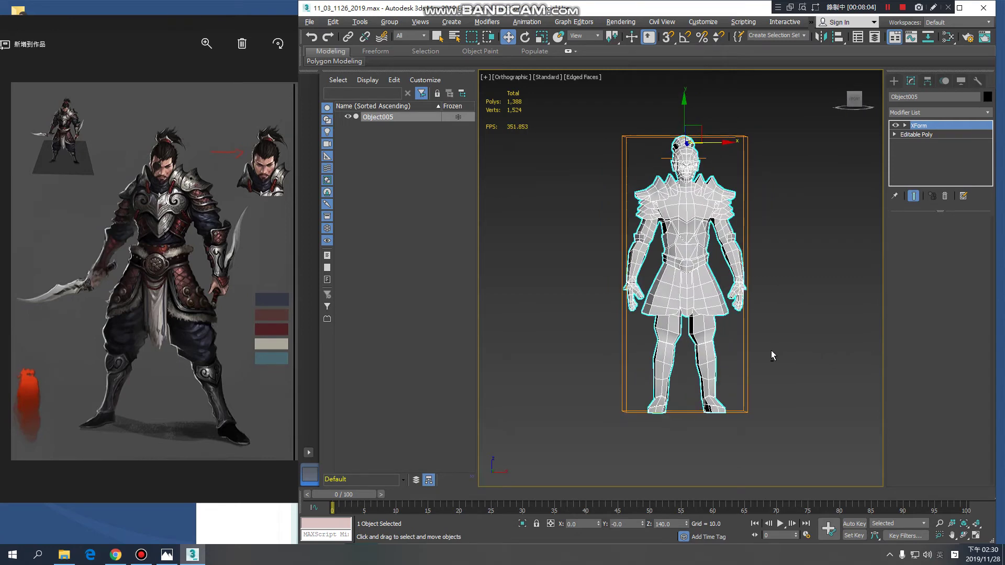
- Return to the Front view and collapse the XForm modifier into the Editable Poly
{"action": "key", "text": "f"}
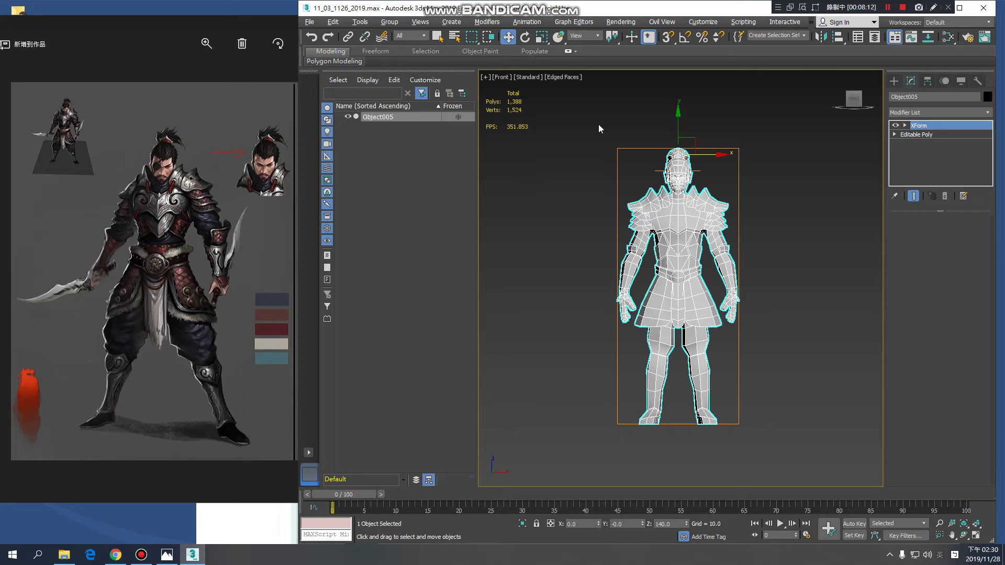
{"action": "right_click", "coordinate": [933, 128]}
{"action": "left_click", "coordinate": [923, 219]}
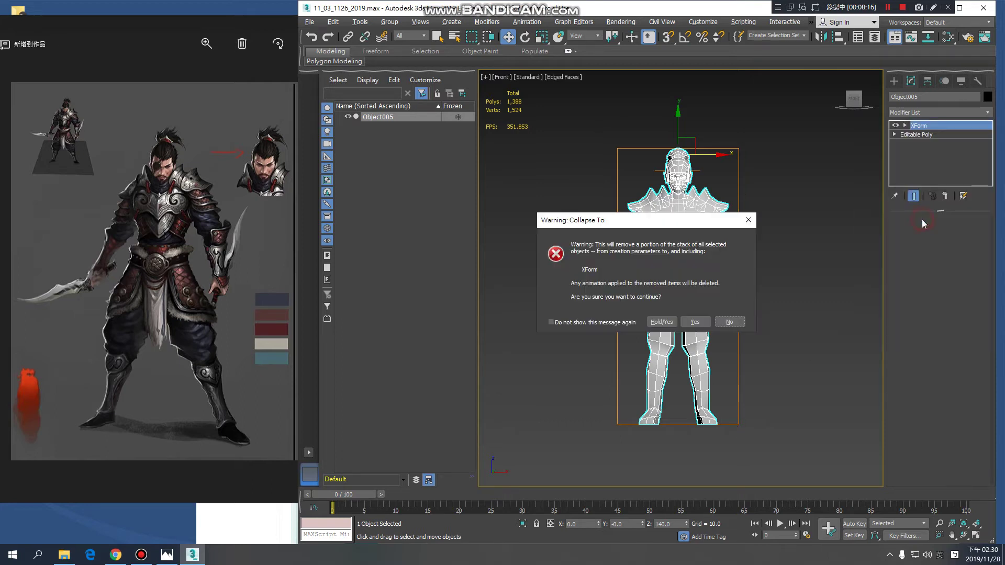
{"action": "left_click", "coordinate": [696, 324]}
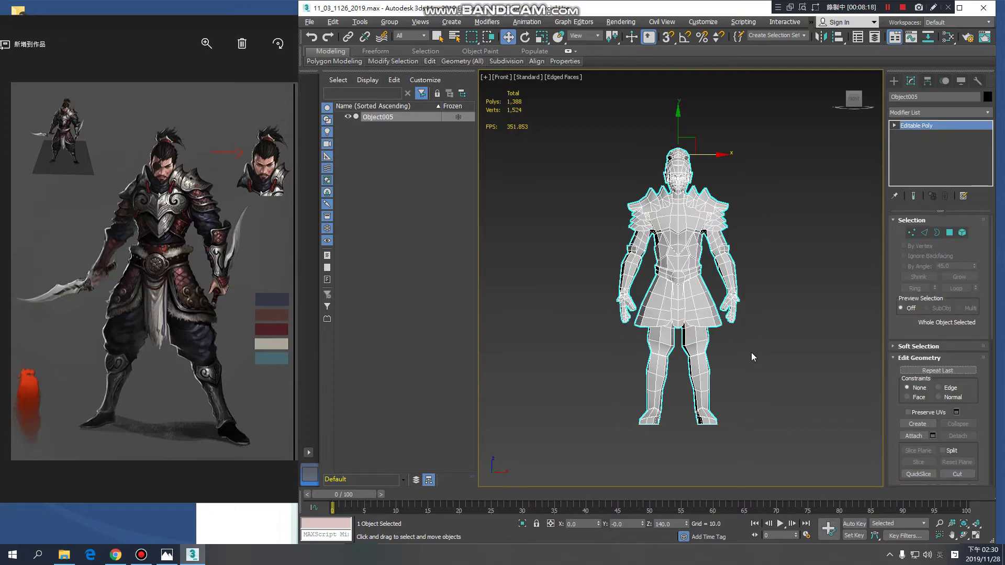
- Examine the collapsed warrior's head, armour, skirt and legs from the front and at an angle
{"action": "scroll", "coordinate": [731, 312], "scroll_direction": "up", "scroll_amount": 2}
{"action": "middle_click_drag", "start_coordinate": [739, 271], "coordinate": [793, 236]}
{"action": "left_click", "coordinate": [821, 255]}
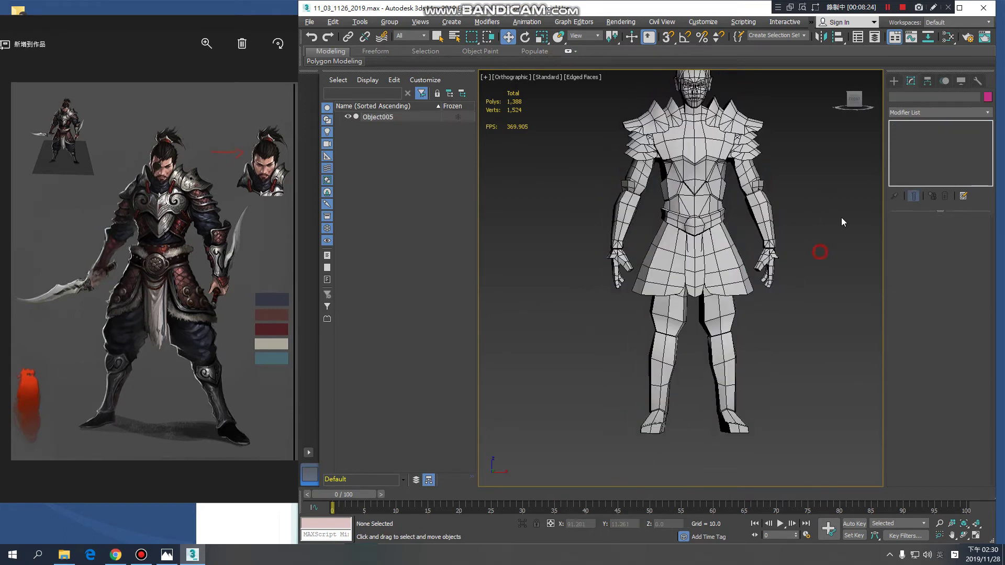
{"action": "left_click", "coordinate": [765, 196]}
{"action": "scroll", "coordinate": [785, 267], "scroll_direction": "down", "scroll_amount": 3}
{"action": "middle_click_drag", "start_coordinate": [786, 268], "coordinate": [726, 346], "text": "alt"}
{"action": "scroll", "coordinate": [775, 297], "scroll_direction": "up", "scroll_amount": 2}
{"action": "scroll", "coordinate": [767, 308], "scroll_direction": "up", "scroll_amount": 3}
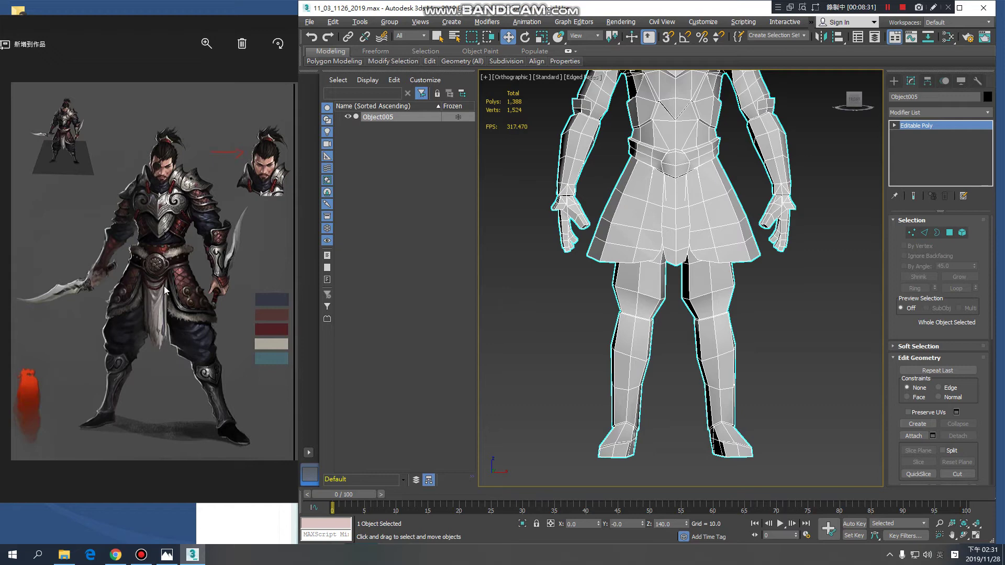
{"action": "middle_click_drag", "start_coordinate": [644, 270], "coordinate": [613, 461]}
{"action": "middle_click_drag", "start_coordinate": [593, 239], "coordinate": [606, 319]}
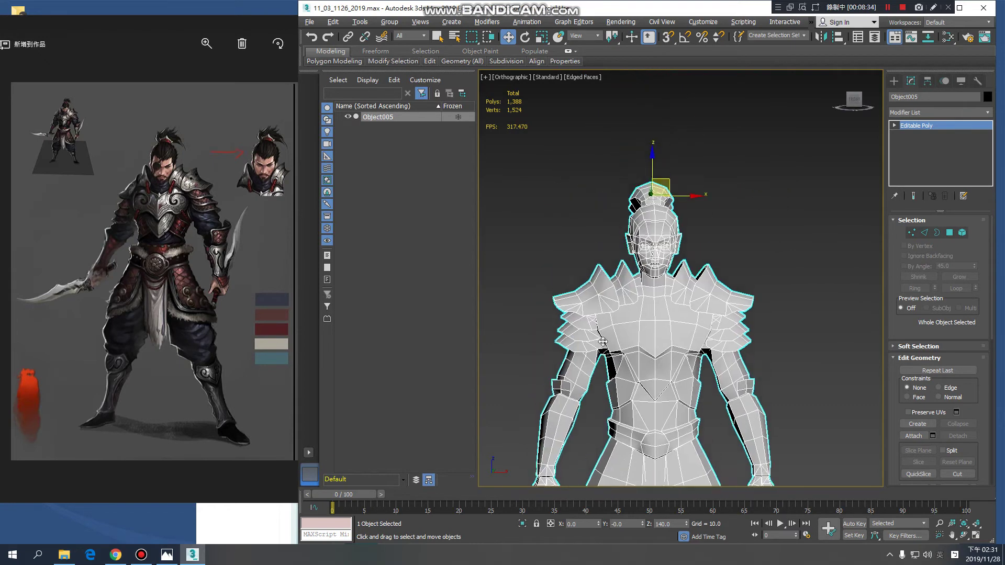
{"action": "scroll", "coordinate": [605, 320], "scroll_direction": "up", "scroll_amount": 3}
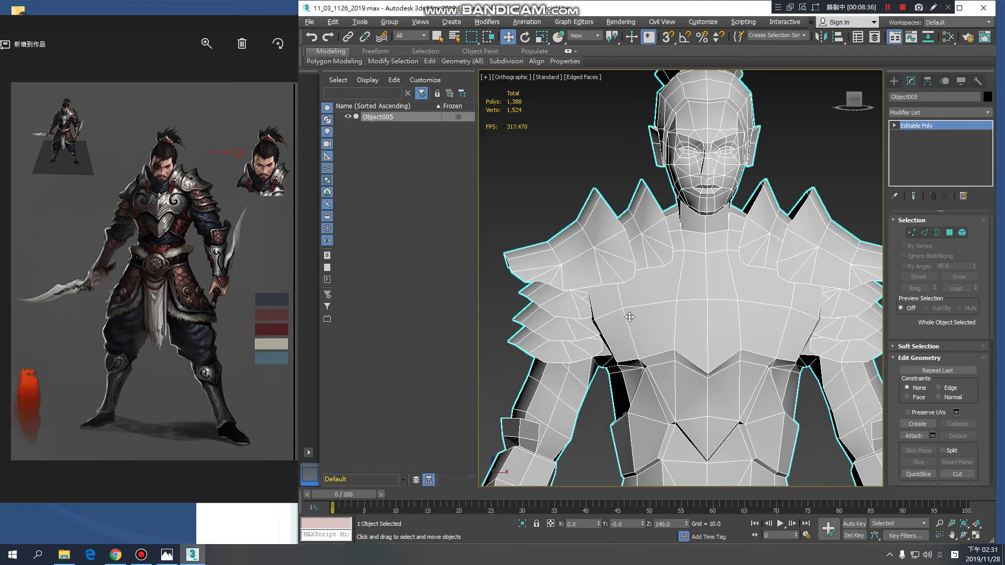
{"action": "middle_click_drag", "start_coordinate": [701, 340], "coordinate": [677, 209]}
{"action": "scroll", "coordinate": [677, 209], "scroll_direction": "down", "scroll_amount": 3}
{"action": "middle_click_drag", "start_coordinate": [762, 422], "coordinate": [748, 239]}
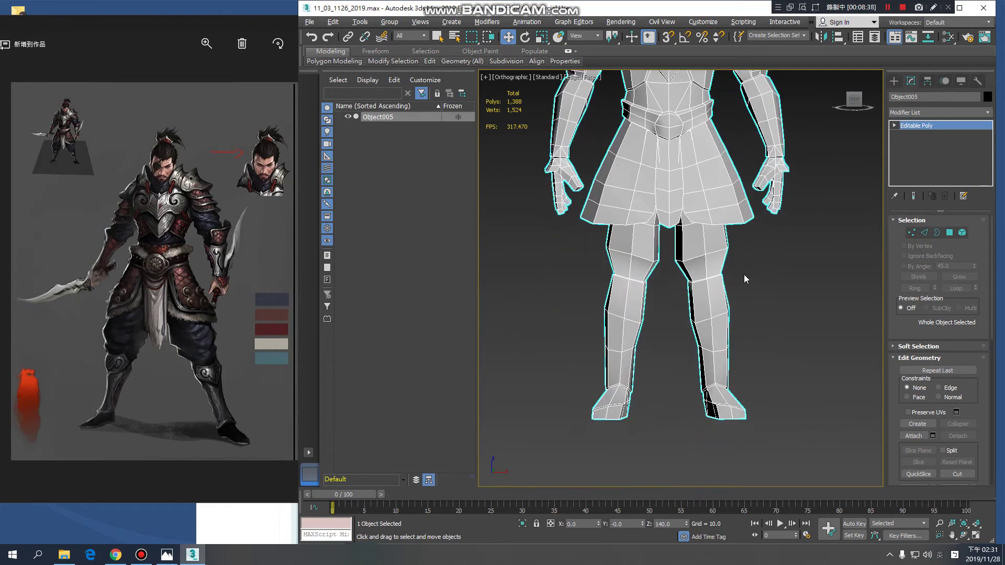
{"action": "middle_click_drag", "start_coordinate": [743, 277], "coordinate": [775, 266], "text": "alt"}
- Reselect the warrior and add an Unwrap UVW modifier above the Editable Poly
{"action": "scroll", "coordinate": [785, 293], "scroll_direction": "up", "scroll_amount": 4}
{"action": "left_click", "coordinate": [799, 315]}
{"action": "left_click", "coordinate": [695, 300]}
{"action": "scroll", "coordinate": [731, 348], "scroll_direction": "down", "scroll_amount": 3}
{"action": "middle_click_drag", "start_coordinate": [758, 332], "coordinate": [851, 214], "text": "alt"}
{"action": "left_click", "coordinate": [988, 112]}
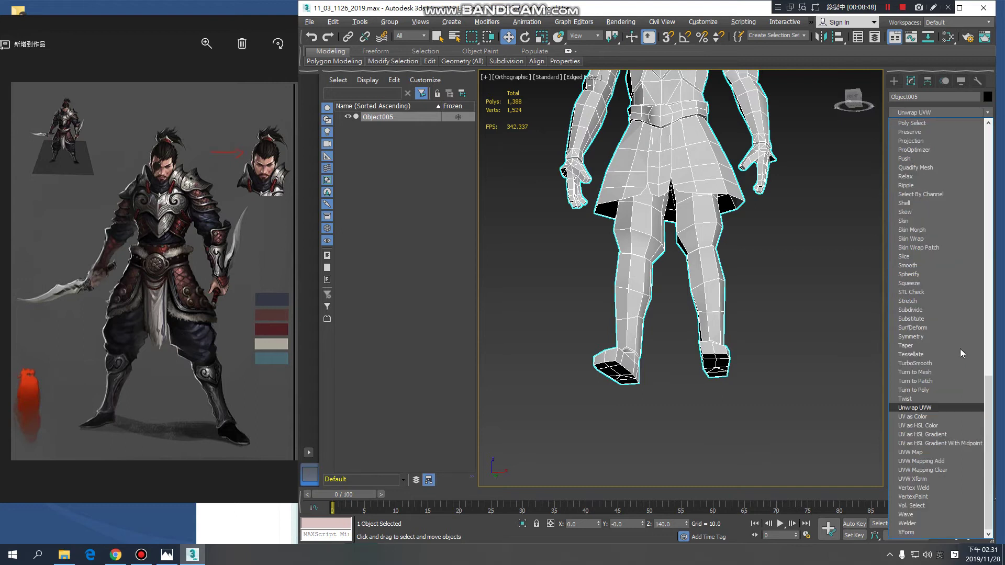
{"action": "left_click", "coordinate": [924, 411]}
- Activate face selection by element in Unwrap UVW and check the map seams on the whole figure
{"action": "middle_click_drag", "start_coordinate": [776, 260], "coordinate": [823, 314]}
{"action": "left_click", "coordinate": [786, 276]}
{"action": "scroll", "coordinate": [739, 296], "scroll_direction": "down", "scroll_amount": 3}
{"action": "middle_click_drag", "start_coordinate": [777, 288], "coordinate": [771, 325]}
{"action": "scroll", "coordinate": [770, 321], "scroll_direction": "up", "scroll_amount": 2}
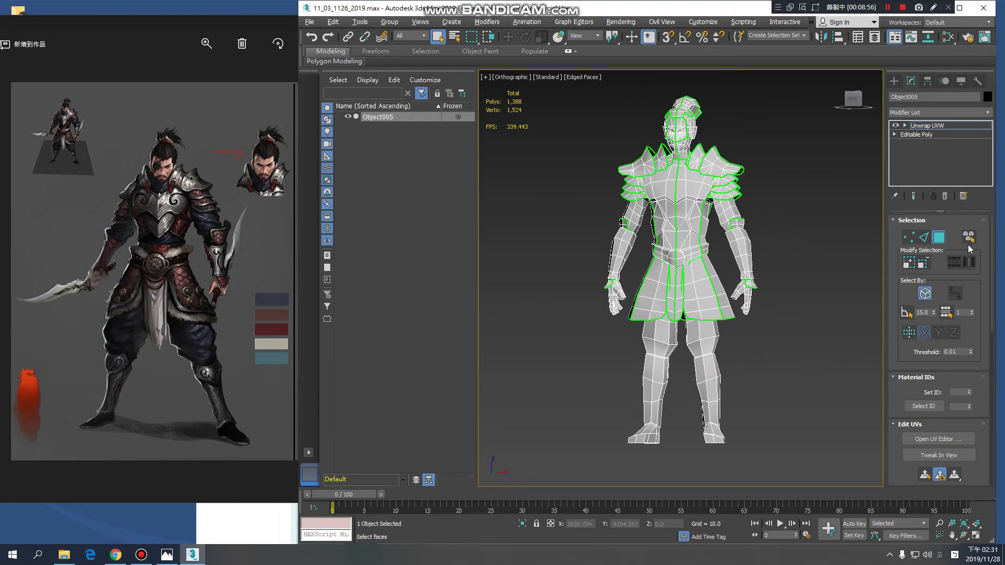
{"action": "left_click", "coordinate": [737, 234]}
{"action": "left_click", "coordinate": [795, 256]}
- Widen the command panel to two columns and apply a planar projection to all of the warrior's faces
{"action": "left_click_drag", "start_coordinate": [568, 476], "coordinate": [576, 526]}
{"action": "middle_click_drag", "start_coordinate": [707, 419], "coordinate": [807, 385], "text": "alt"}
{"action": "left_click_drag", "start_coordinate": [885, 355], "coordinate": [765, 350]}
{"action": "scroll", "coordinate": [618, 215], "scroll_direction": "up", "scroll_amount": 3}
{"action": "middle_click_drag", "start_coordinate": [618, 198], "coordinate": [636, 219]}
{"action": "left_click", "coordinate": [912, 259]}
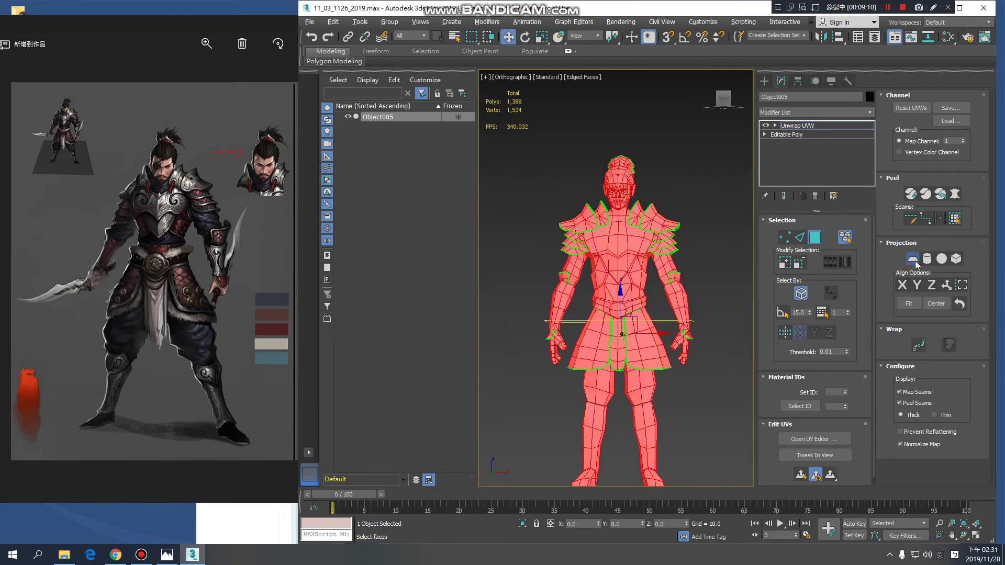
- Inspect the map seams around the skirt and legs, leave planar mapping and clear the face selection
{"action": "scroll", "coordinate": [594, 381], "scroll_direction": "up", "scroll_amount": 4}
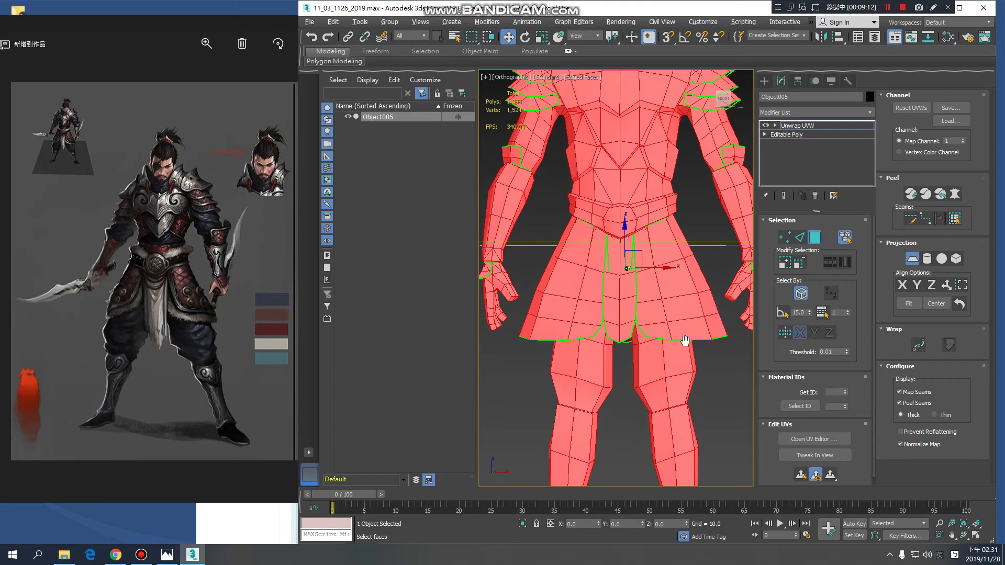
{"action": "scroll", "coordinate": [715, 341], "scroll_direction": "down", "scroll_amount": 4}
{"action": "middle_click_drag", "start_coordinate": [715, 341], "coordinate": [662, 330], "text": "alt"}
{"action": "key", "text": "q"}
{"action": "scroll", "coordinate": [656, 351], "scroll_direction": "up", "scroll_amount": 4}
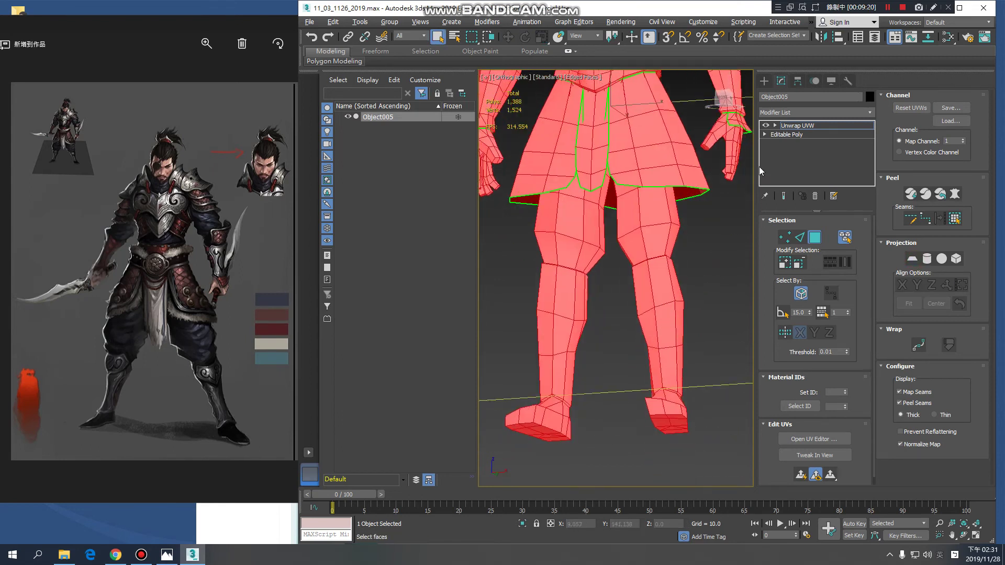
{"action": "left_click", "coordinate": [737, 264]}
- Start Edit Seams and mark peel seams along the side edges of one foot's sole
{"action": "scroll", "coordinate": [736, 263], "scroll_direction": "down", "scroll_amount": 3}
{"action": "middle_click_drag", "start_coordinate": [679, 371], "coordinate": [672, 292], "text": "alt"}
{"action": "scroll", "coordinate": [672, 292], "scroll_direction": "up", "scroll_amount": 3}
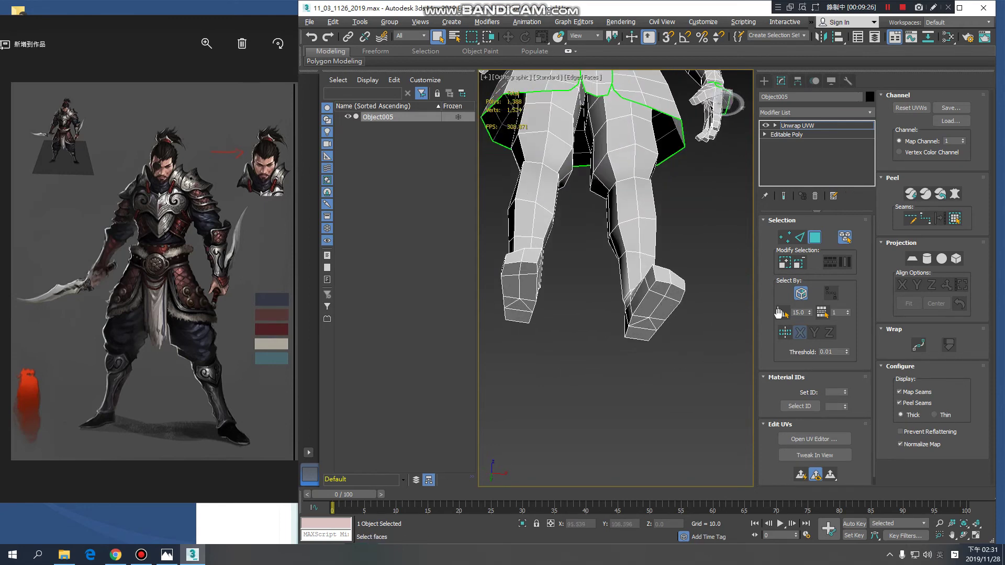
{"action": "left_click", "coordinate": [913, 221]}
{"action": "scroll", "coordinate": [659, 321], "scroll_direction": "up", "scroll_amount": 5}
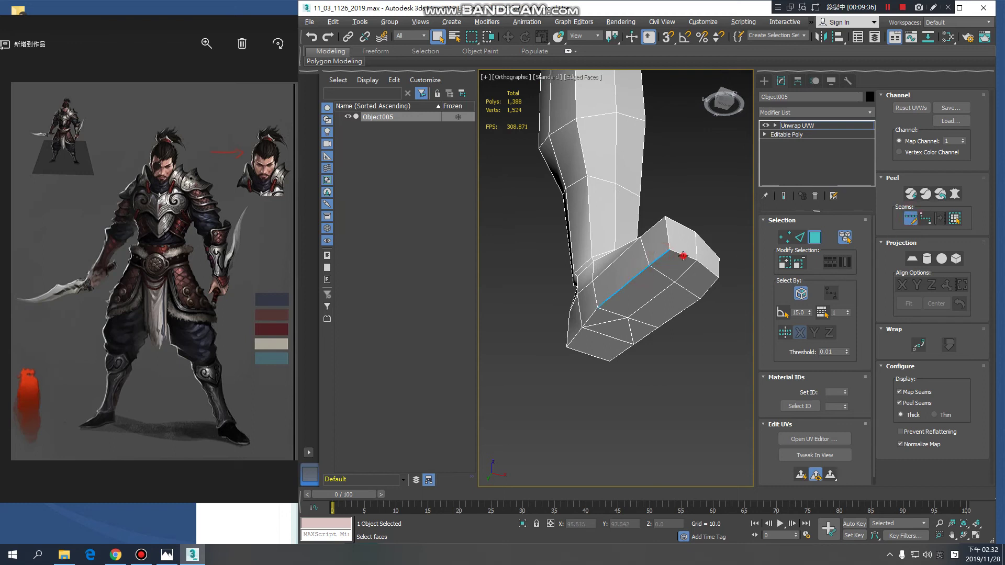
{"action": "middle_click_drag", "start_coordinate": [719, 296], "coordinate": [575, 310], "text": "alt"}
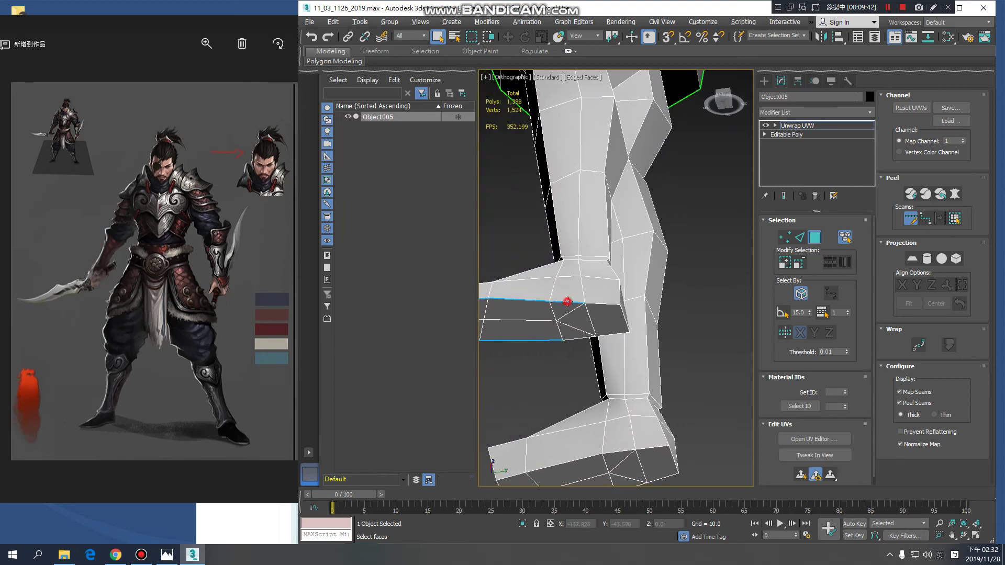
- Complete the peel seam around the heel of the same sole and check the closed outline from below
{"action": "middle_click_drag", "start_coordinate": [634, 328], "coordinate": [665, 335], "text": "alt"}
{"action": "middle_click_drag", "start_coordinate": [665, 336], "coordinate": [633, 299], "text": "alt"}
{"action": "scroll", "coordinate": [625, 335], "scroll_direction": "up", "scroll_amount": 2}
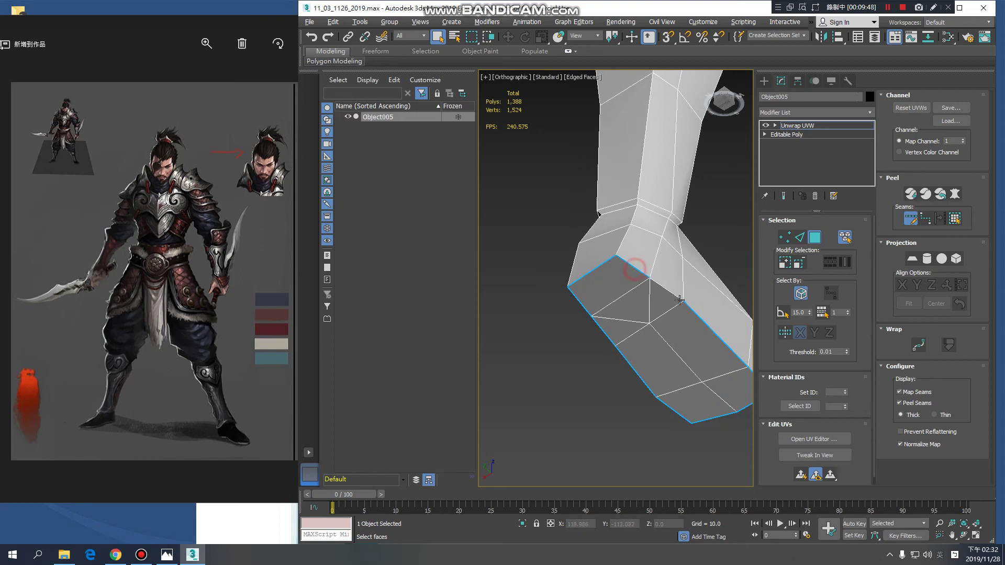
{"action": "middle_click_drag", "start_coordinate": [678, 325], "coordinate": [650, 310]}
{"action": "scroll", "coordinate": [680, 357], "scroll_direction": "down", "scroll_amount": 3}
{"action": "middle_click_drag", "start_coordinate": [684, 375], "coordinate": [682, 323], "text": "alt"}
{"action": "middle_click_drag", "start_coordinate": [645, 357], "coordinate": [645, 210], "text": "alt"}
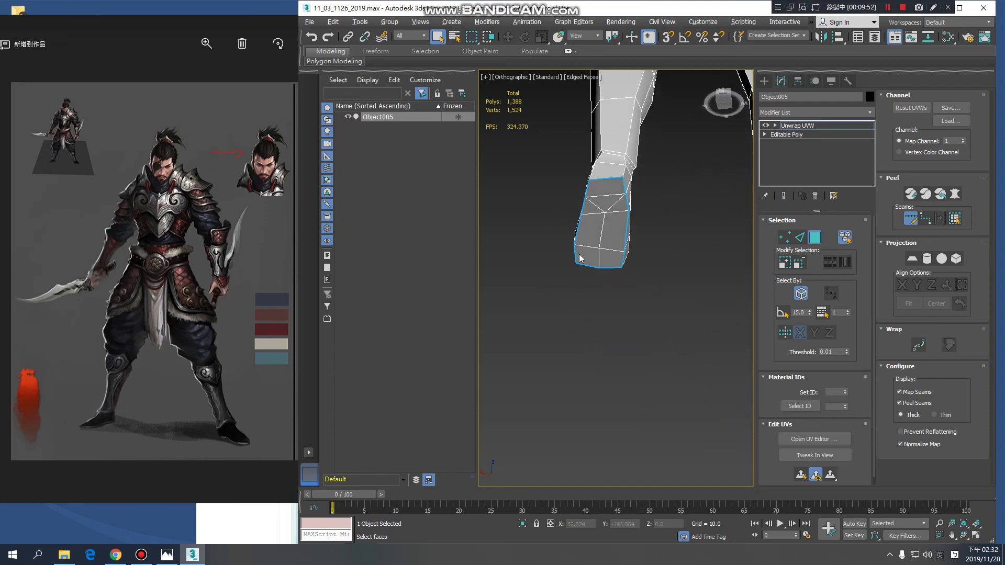
{"action": "middle_click_drag", "start_coordinate": [560, 213], "coordinate": [692, 314], "text": "alt"}
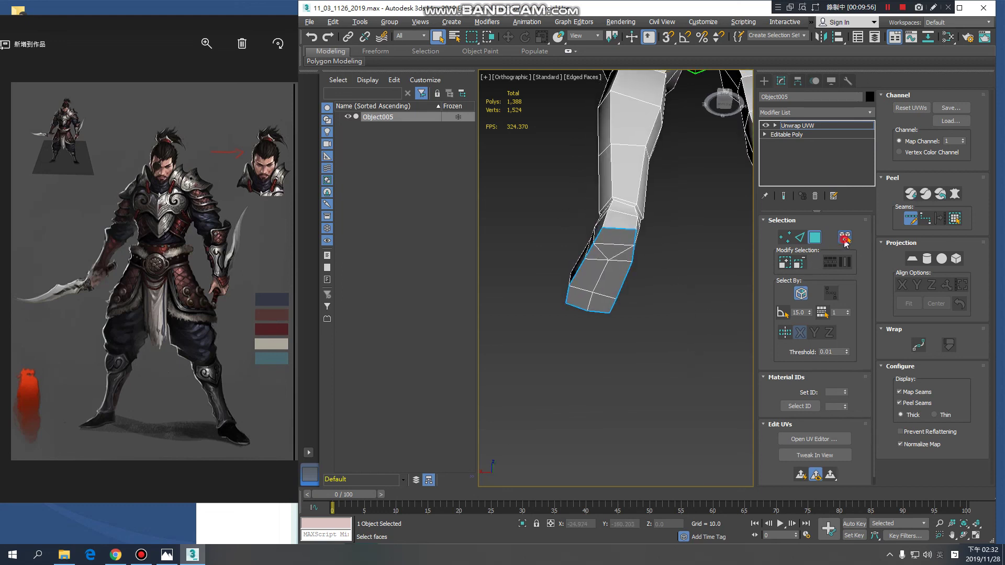